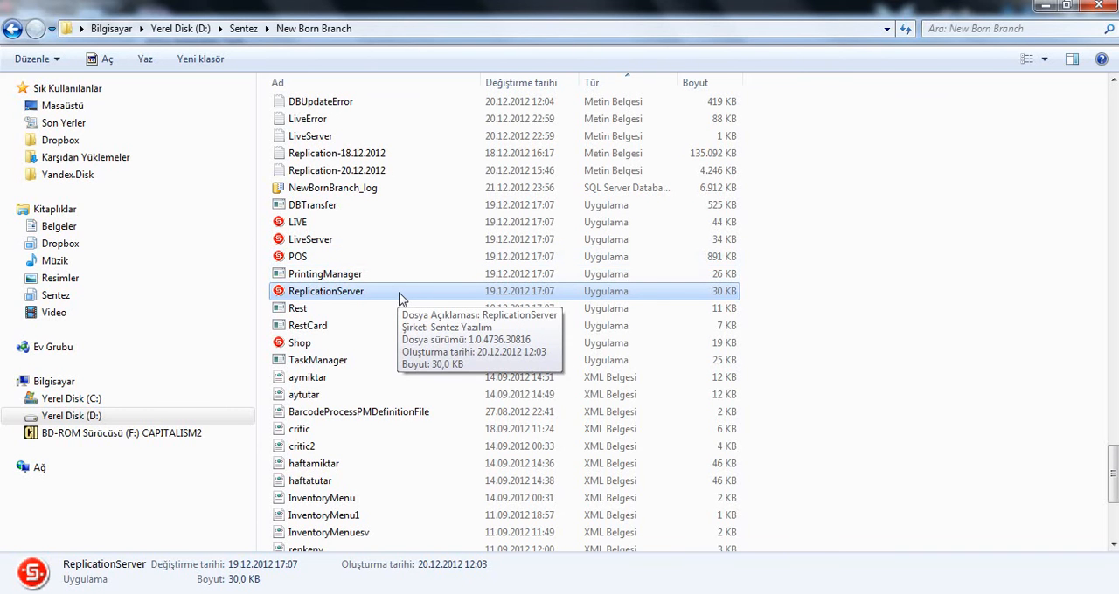
Step: Start ReplicationServer from the New Born Branch folder and open its replication parameters, reviewing the location name in the general settings
double_click(401, 298)
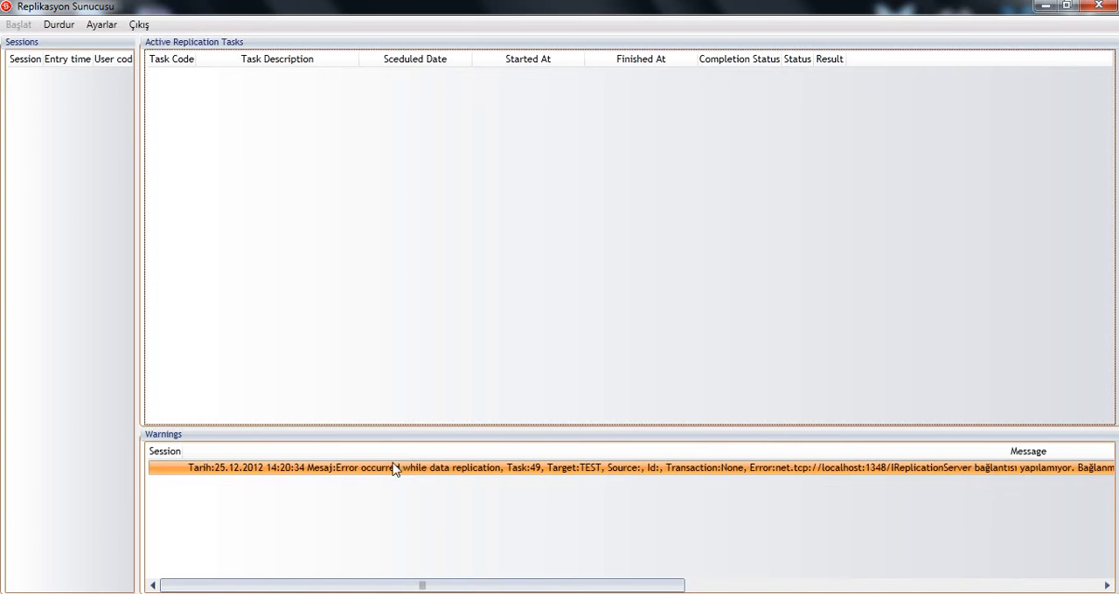
click(101, 25)
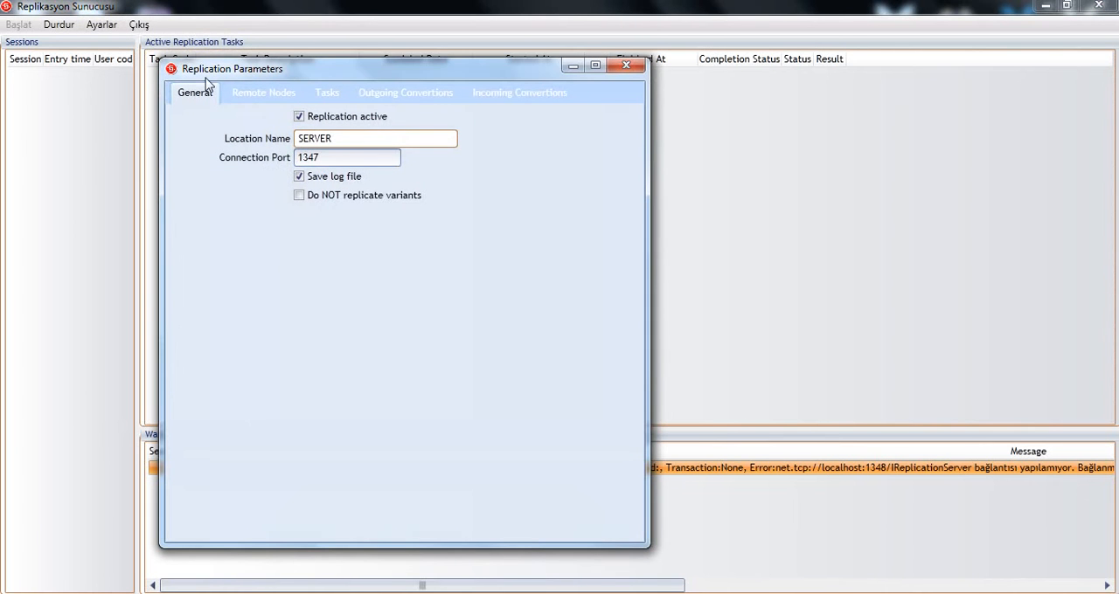
drag(354, 142, 214, 135)
click(372, 138)
drag(455, 140, 219, 152)
right_click(436, 278)
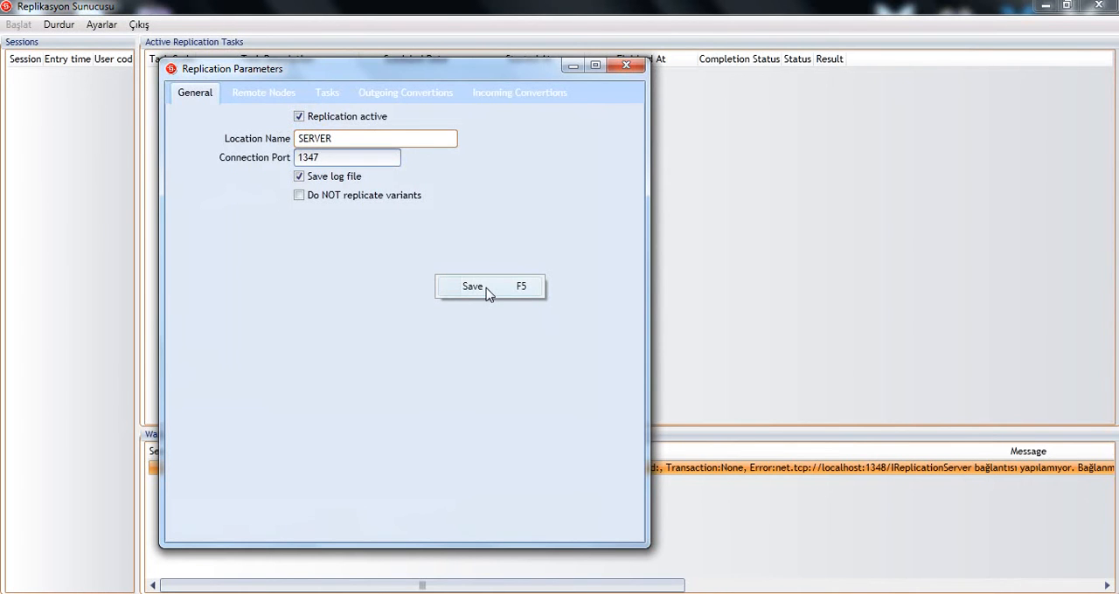
click(330, 261)
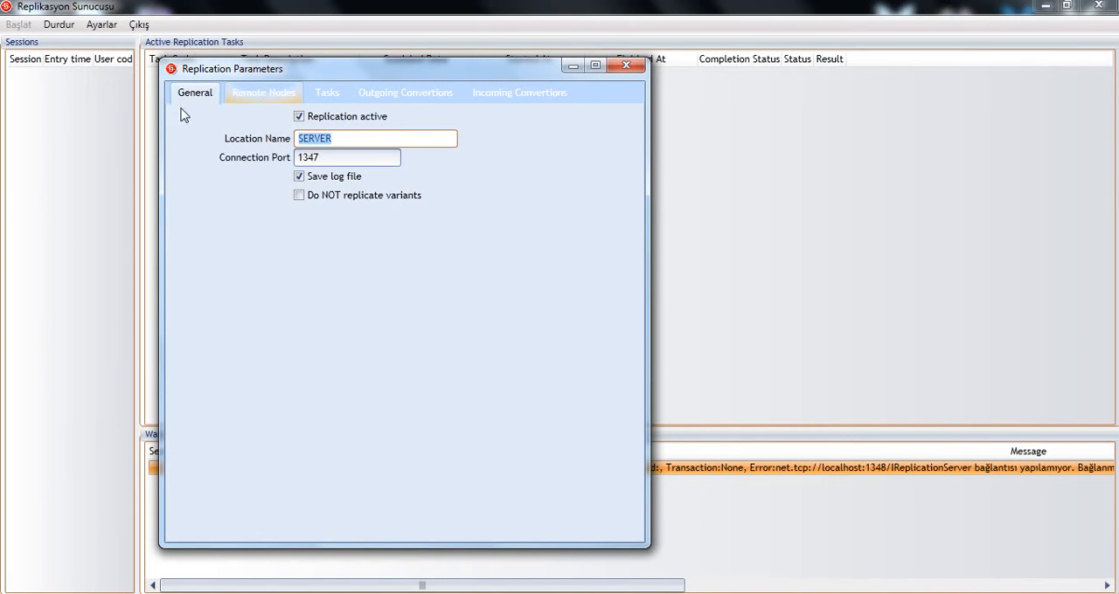
Step: Add a new remote node and name it CityStars
click(263, 96)
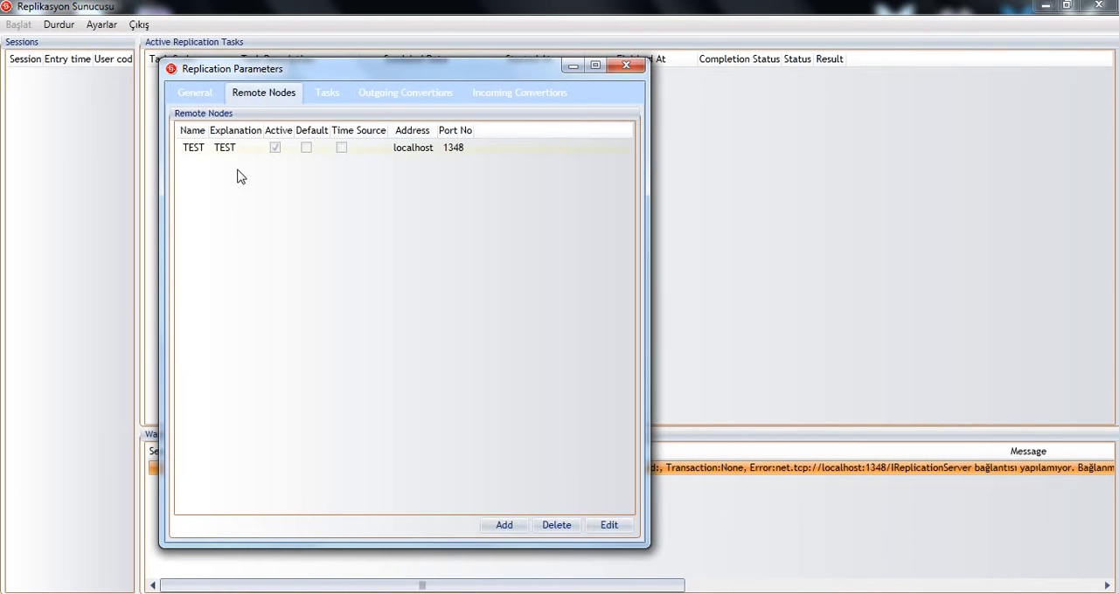
click(194, 148)
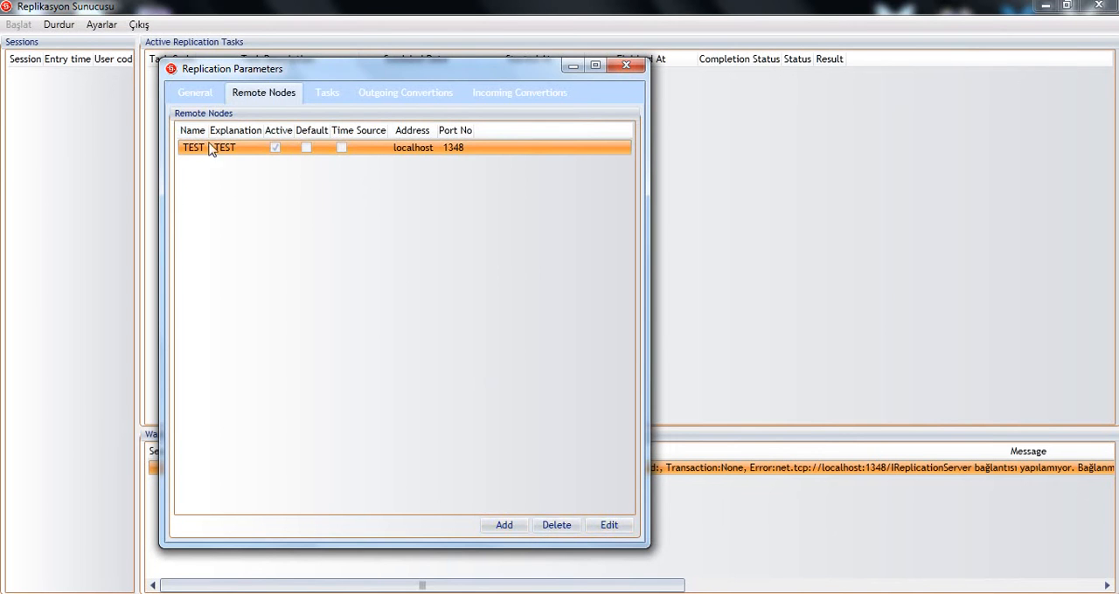
click(504, 527)
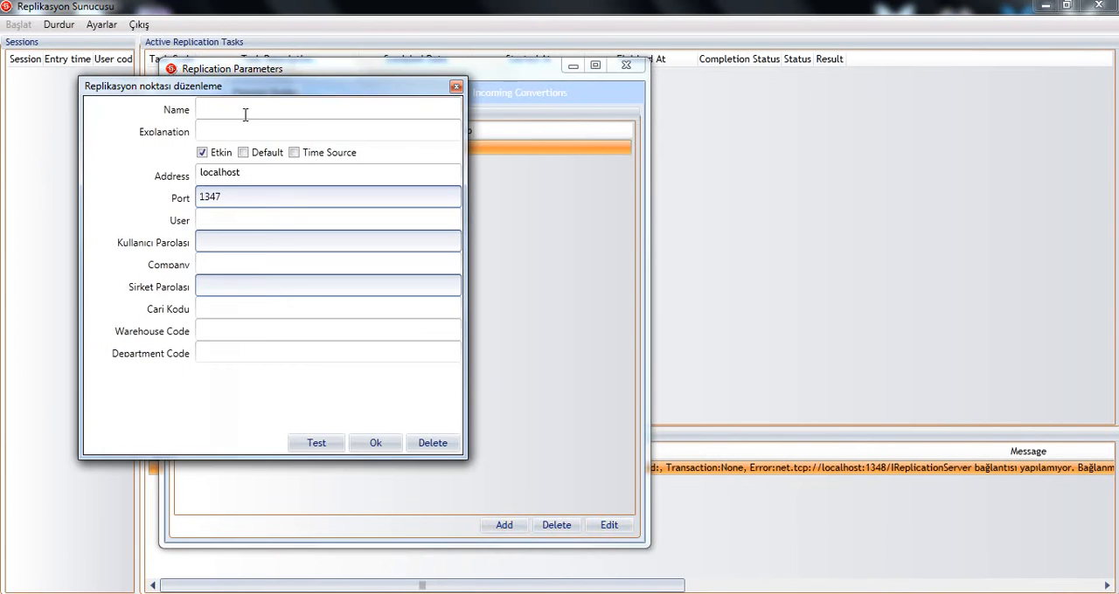
click(253, 106)
text(City)
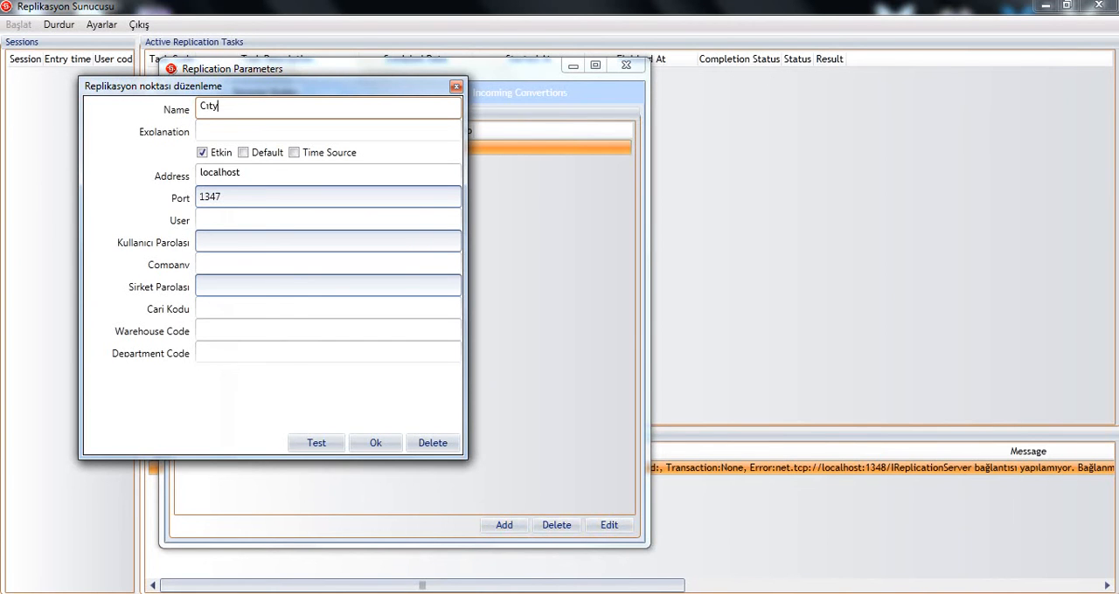
key(BackSpace)
key(BackSpace)
key(BackSpace)
text(ıt)
key(BackSpace)
key(BackSpace)
text(ıty)
key(BackSpace)
key(BackSpace)
key(BackSpace)
text(ityStars)
Step: Set the new node's explanation to City Stars and its address to 192.156.23.46
key(Tab)
text(Cıty)
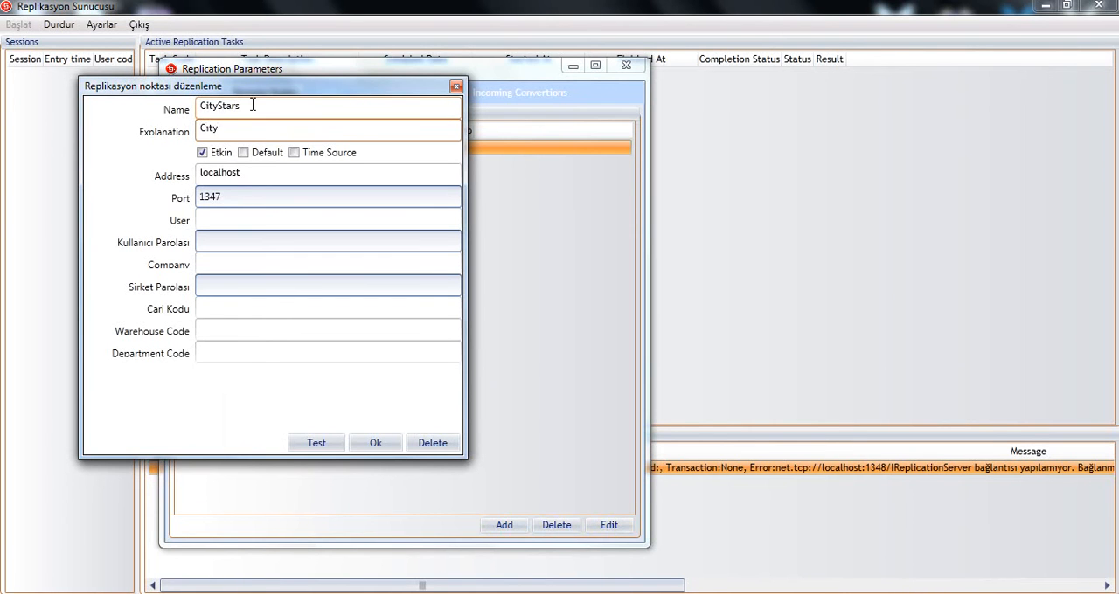
key(BackSpace)
key(BackSpace)
key(BackSpace)
text(ity Stars)
key(Tab)
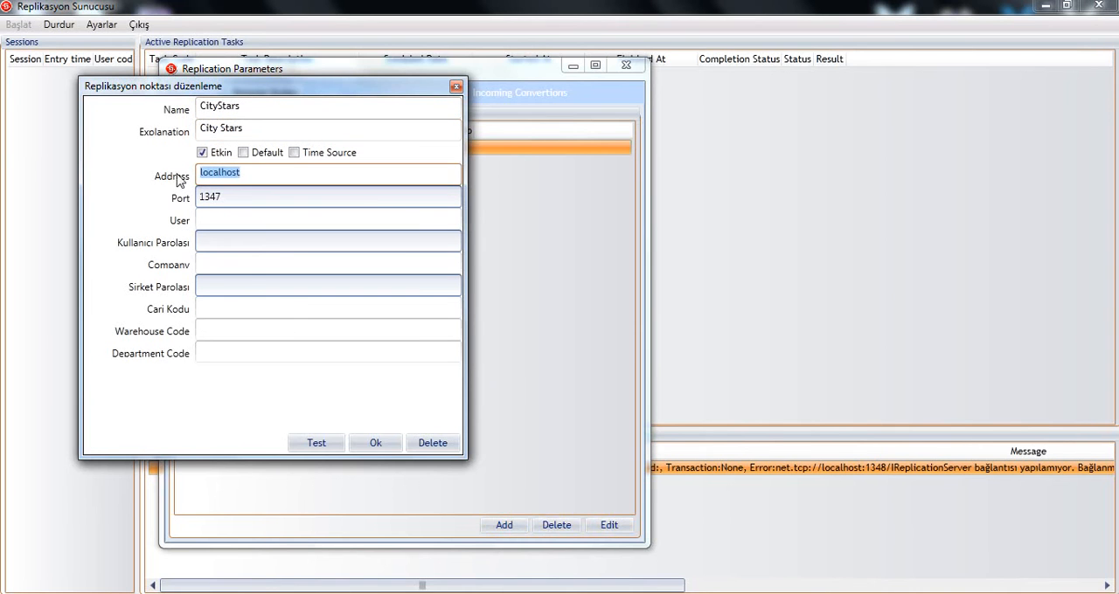
text(192.156.23.46)
key(Tab)
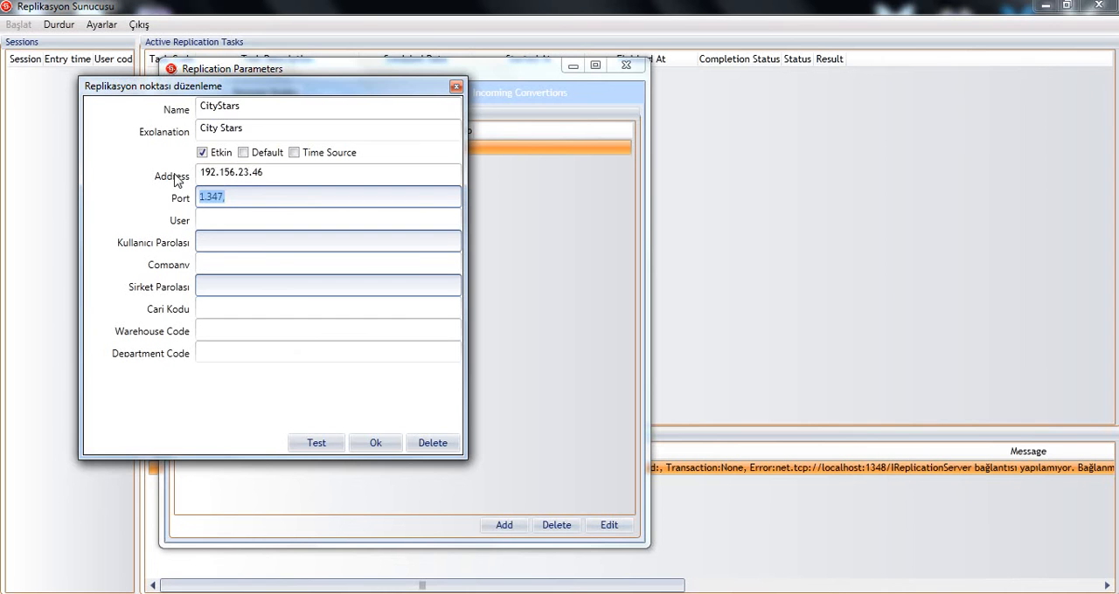
Step: Enter user 02, the user password and company 01 for the City Stars node, confirm it and save
key(Tab)
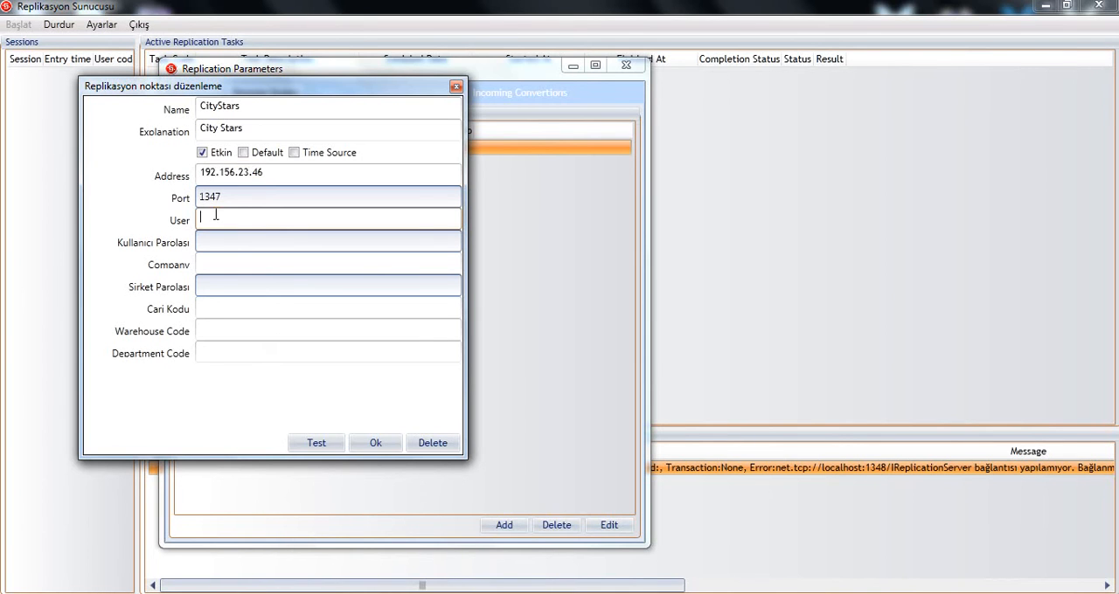
text(02)
key(Tab)
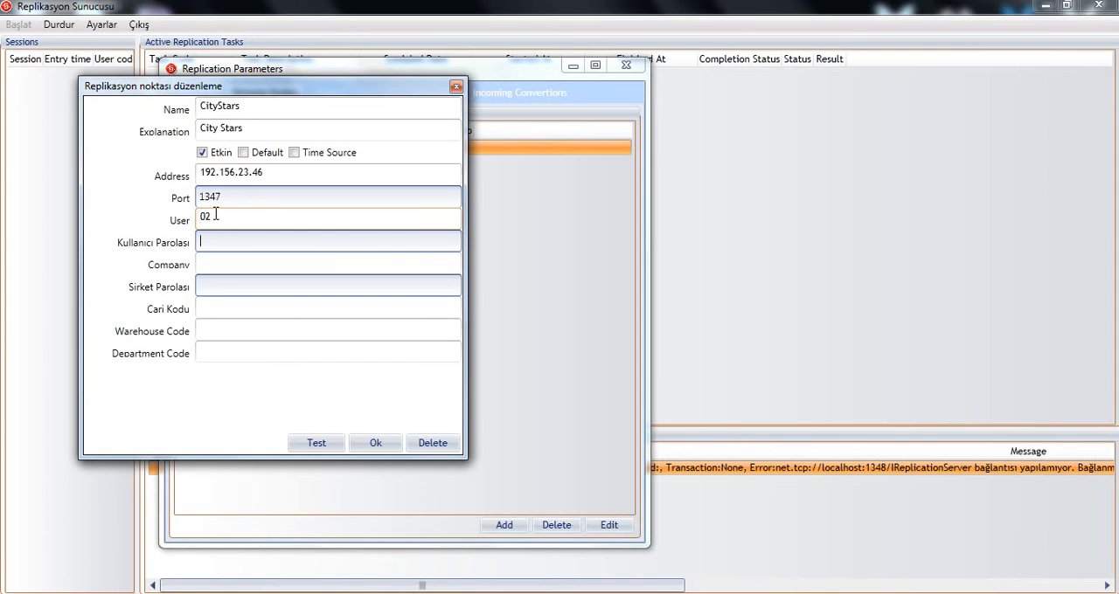
text(02)
key(Tab)
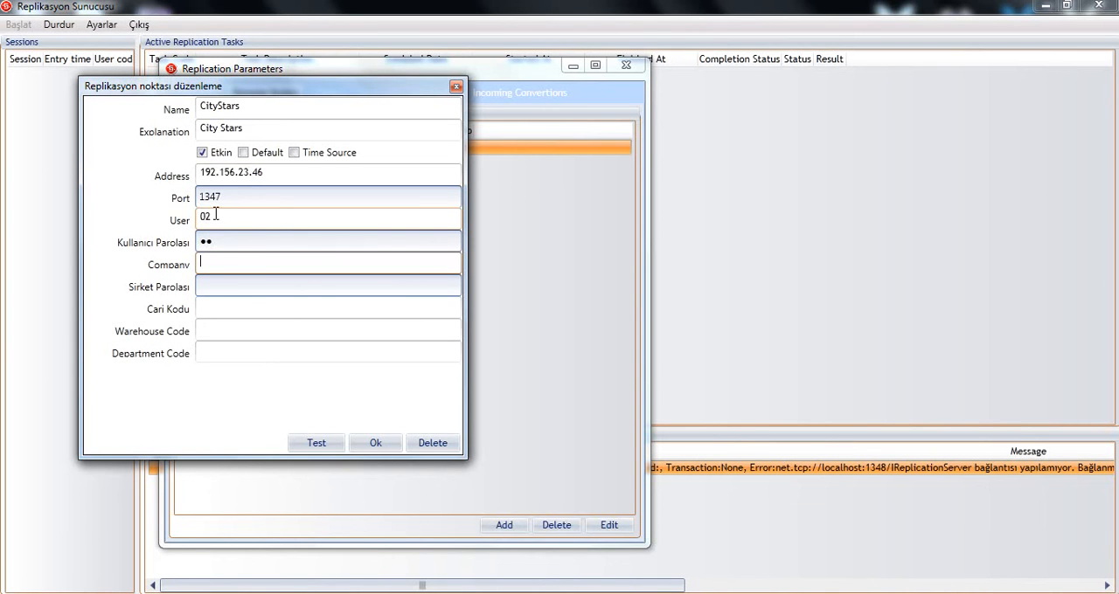
text(01)
click(376, 443)
right_click(339, 308)
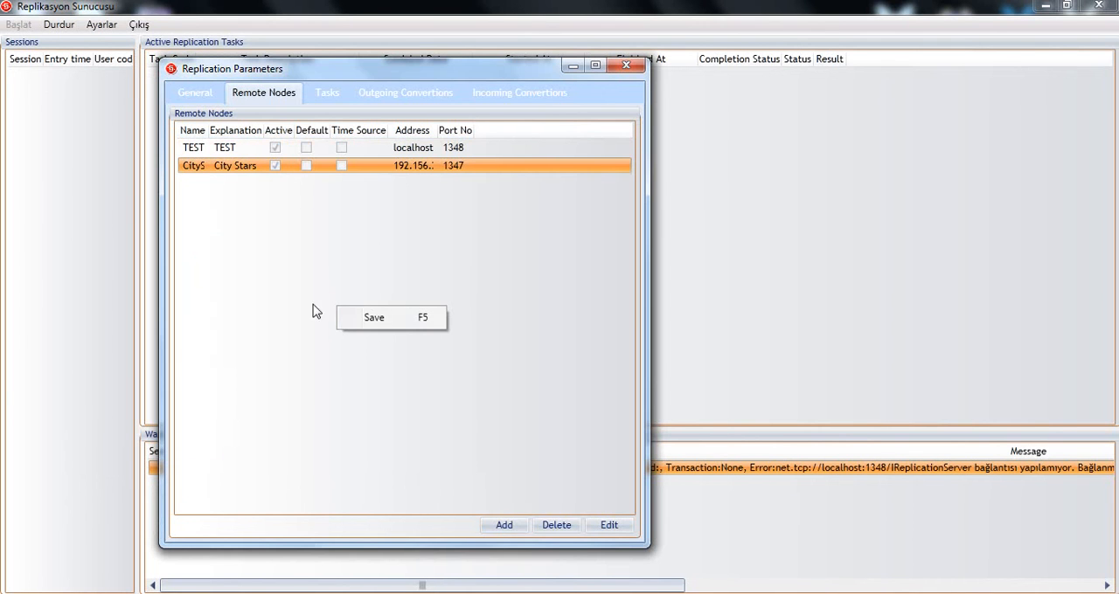
click(394, 319)
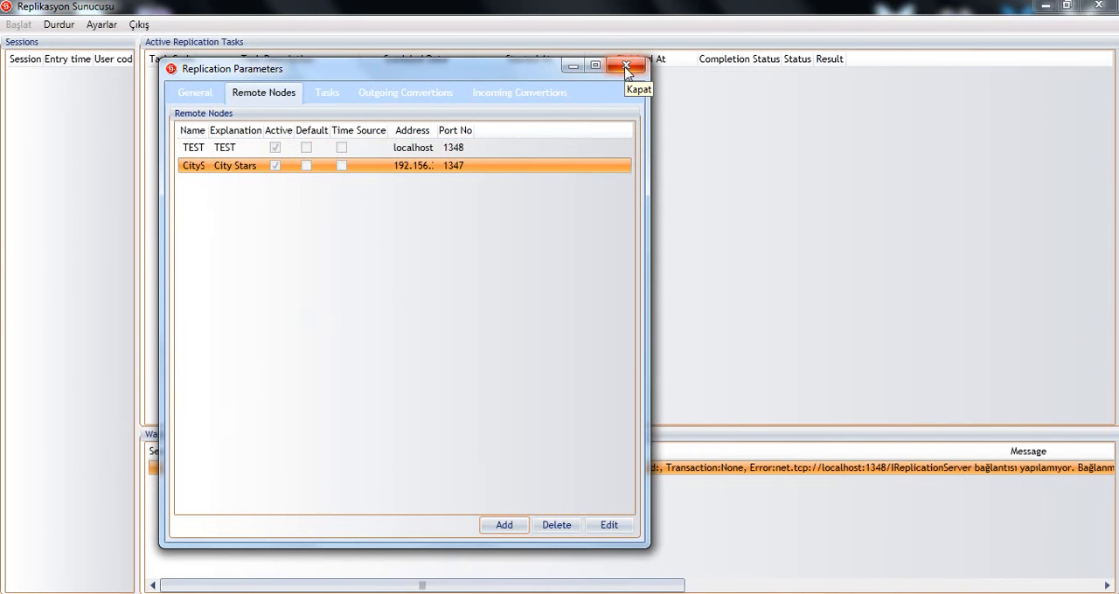
Step: Delete the City Stars remote node and confirm the deletion
click(569, 527)
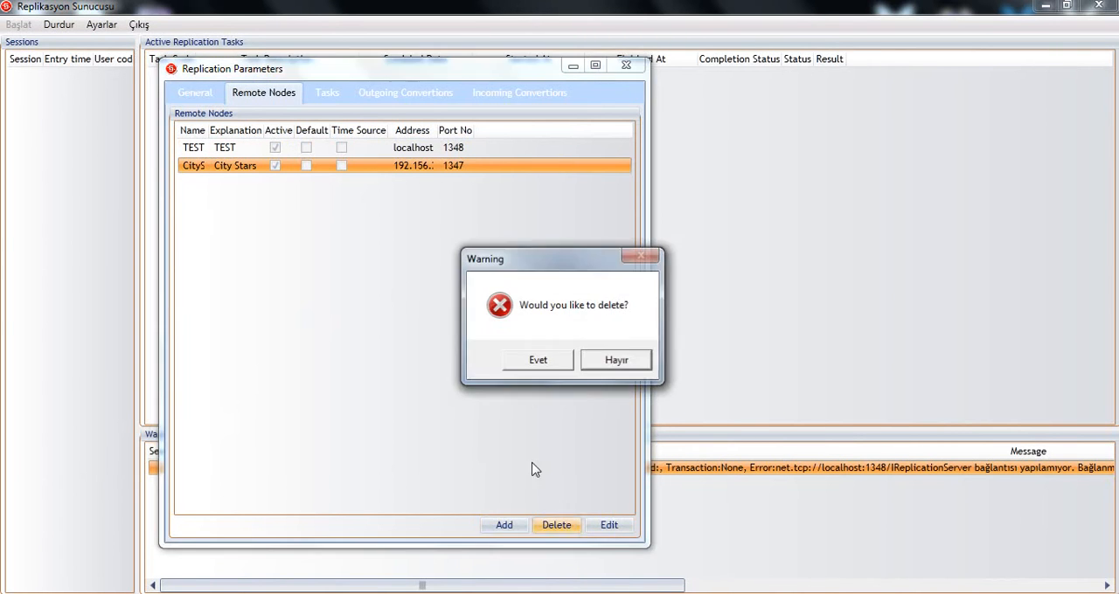
click(534, 367)
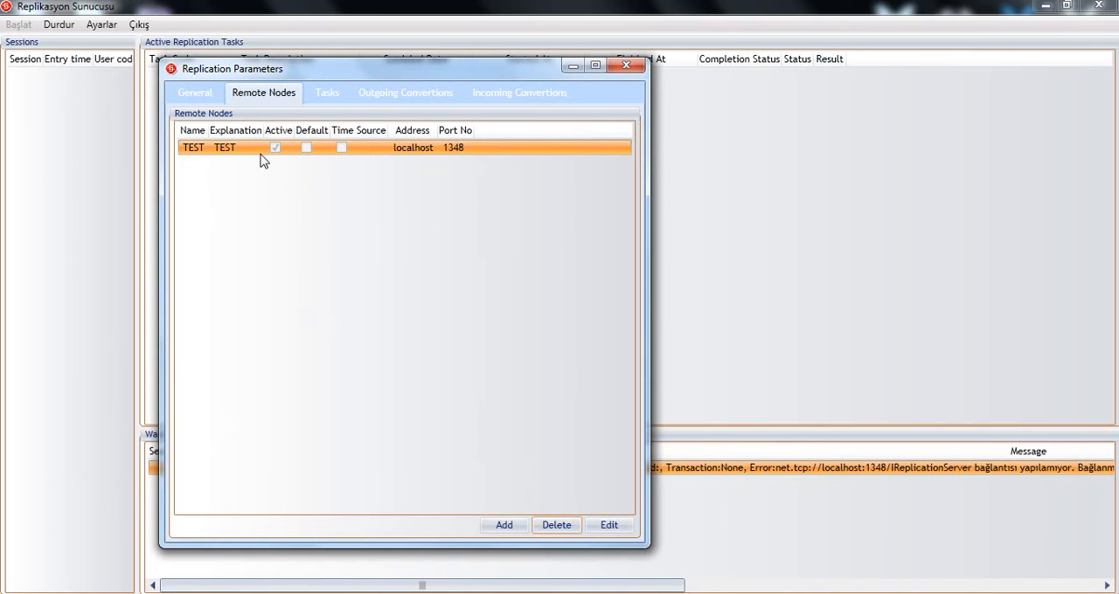
Step: Set the location name to CityStars in the general replication parameters
click(196, 94)
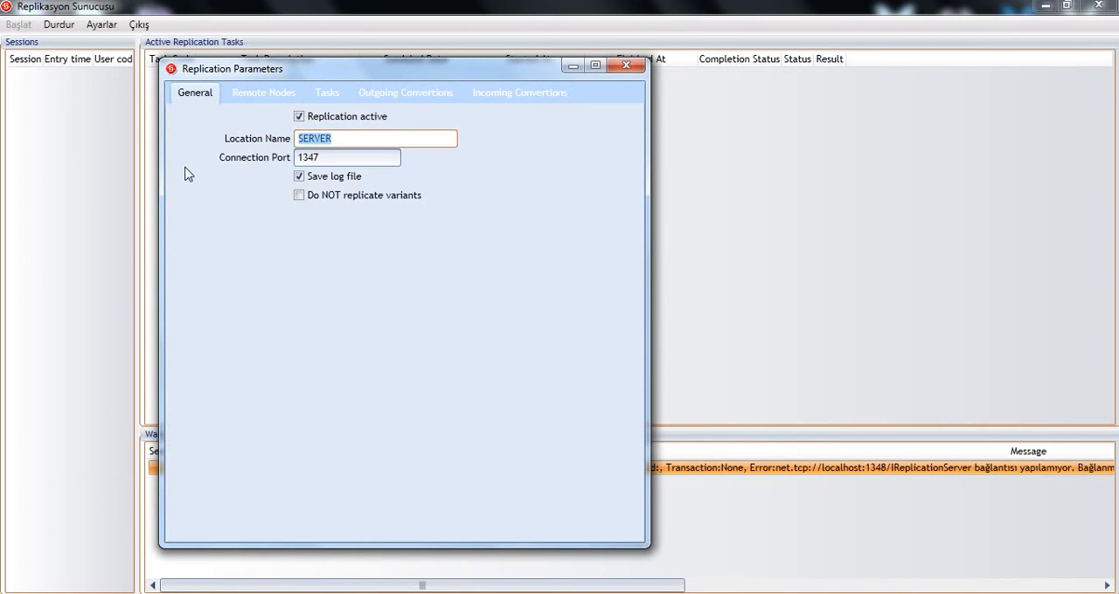
text(City)
key(BackSpace)
key(BackSpace)
text(tyStars)
double_click(328, 133)
Step: Edit the TEST remote node so that both its name and explanation are SERVER
click(265, 92)
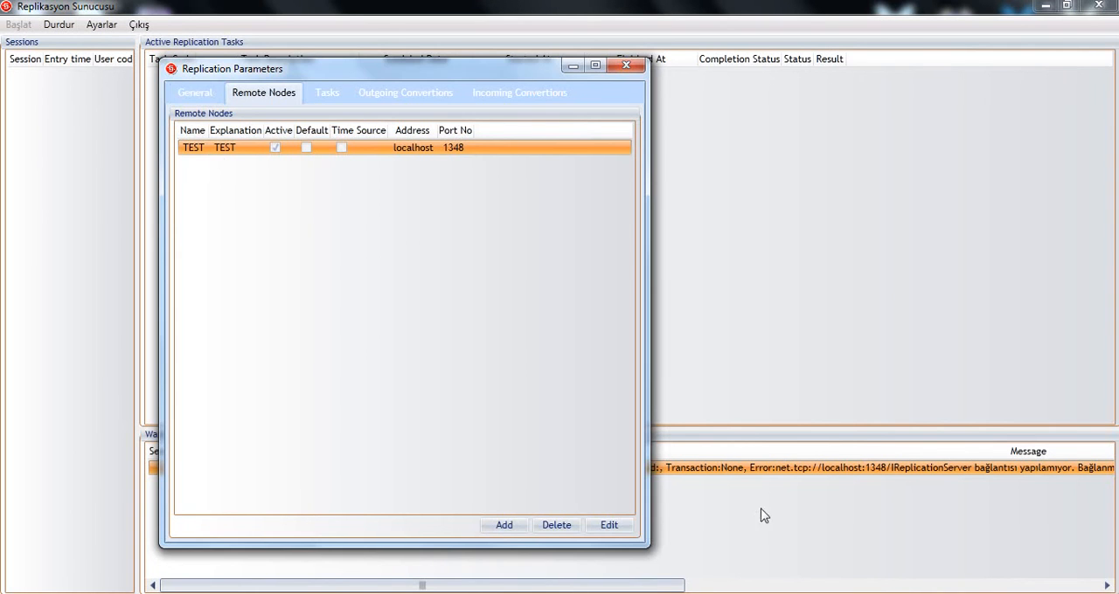
click(609, 525)
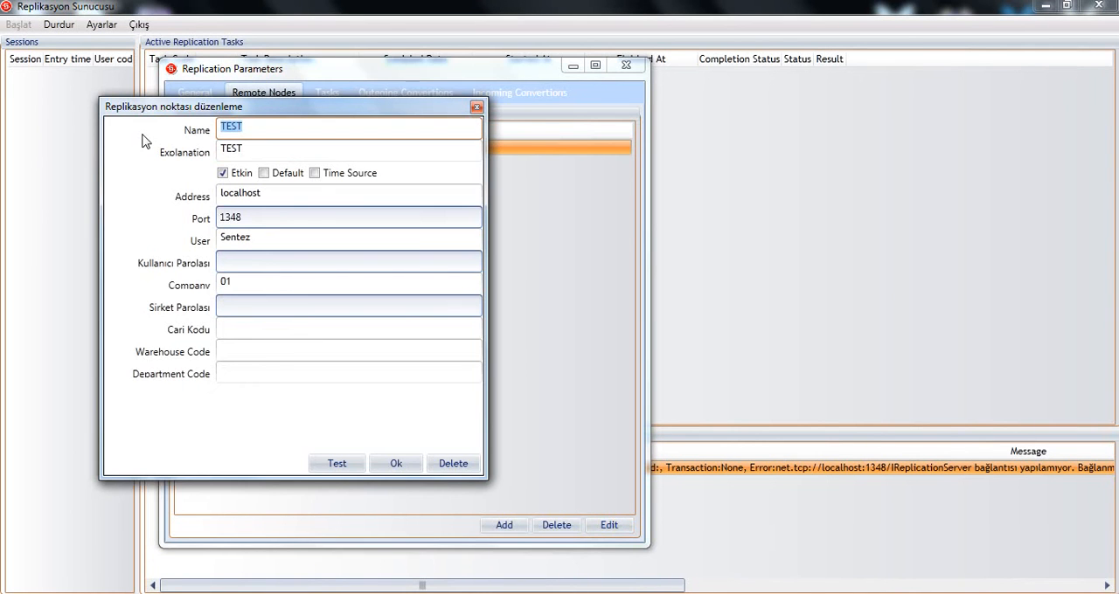
text(SERVER)
key(Tab)
text(S)
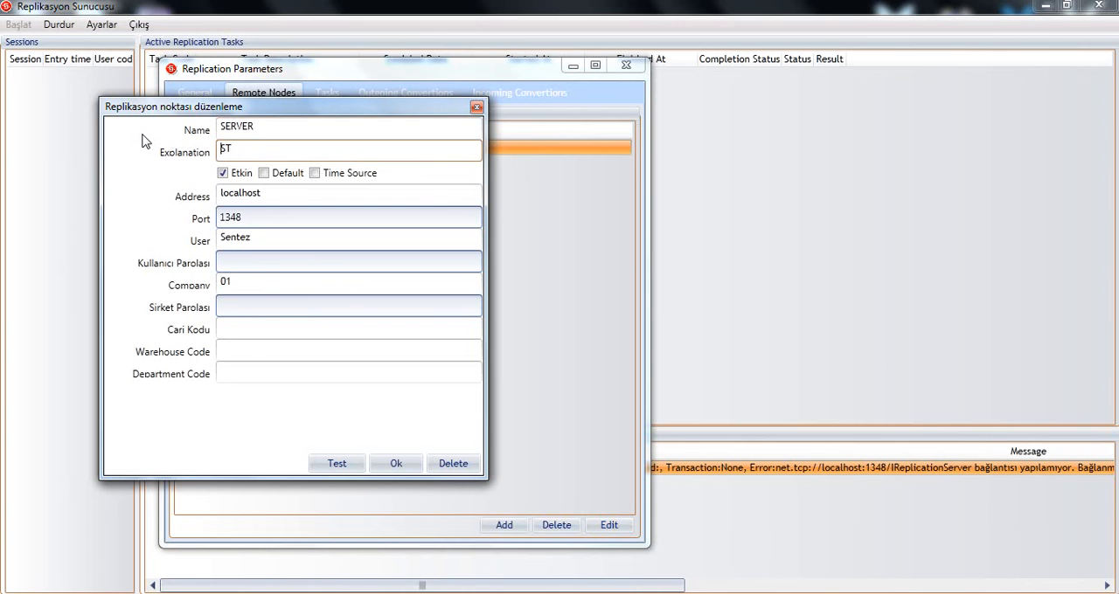
text(ERVER)
Step: Set the SERVER node's address to 192.125.234.22 and its port to 1337
key(Tab)
key(Tab)
key(Tab)
key(Tab)
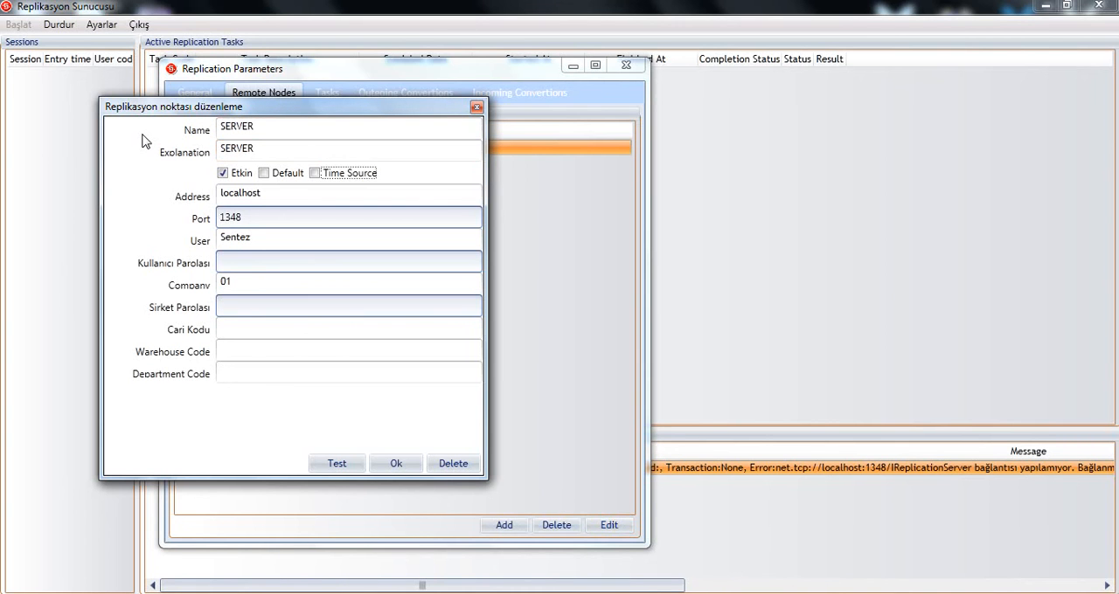
key(Delete)
key(Delete)
key(Delete)
key(Delete)
key(Delete)
key(Delete)
key(Delete)
key(Delete)
key(Delete)
text(19)
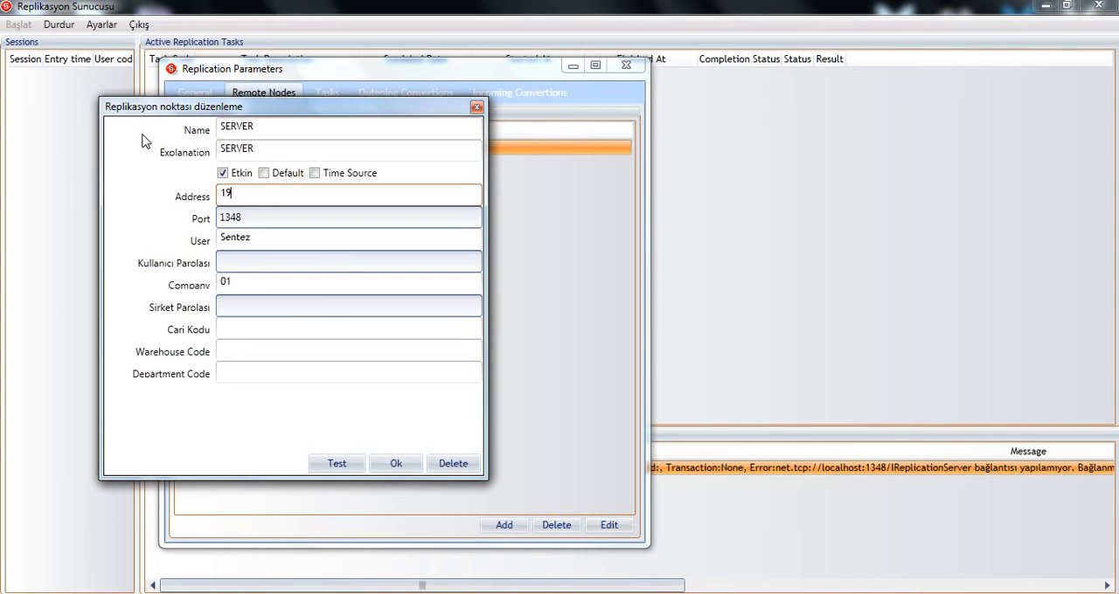
text(2.125.234.22)
key(Tab)
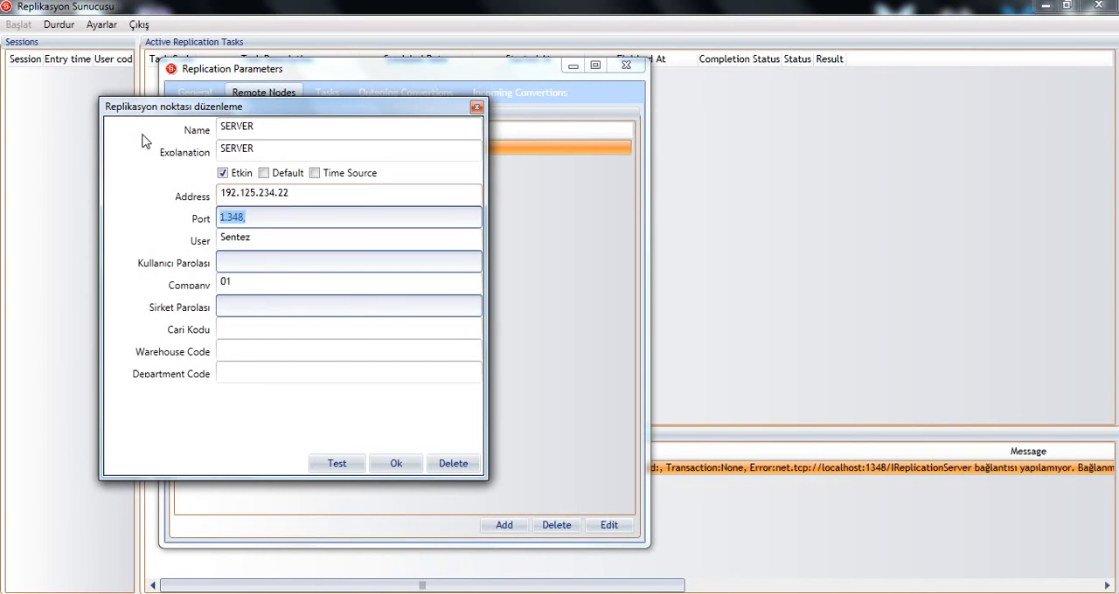
text(13)
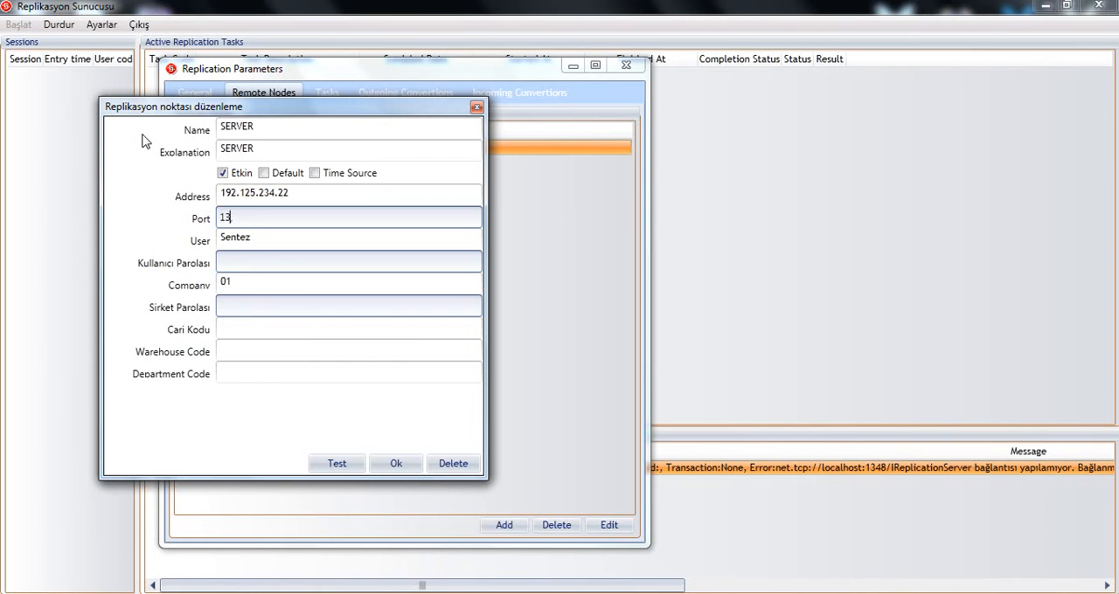
text(37)
key(Tab)
key(Home)
key(Delete)
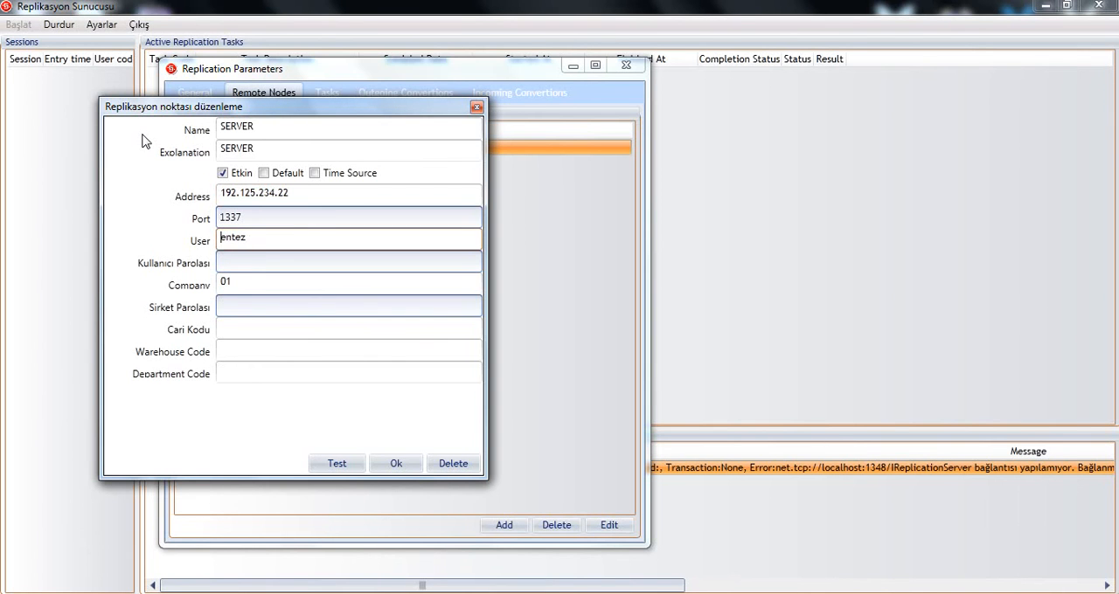
text(s)
key(Tab)
key(Tab)
key(Home)
text(Ü)
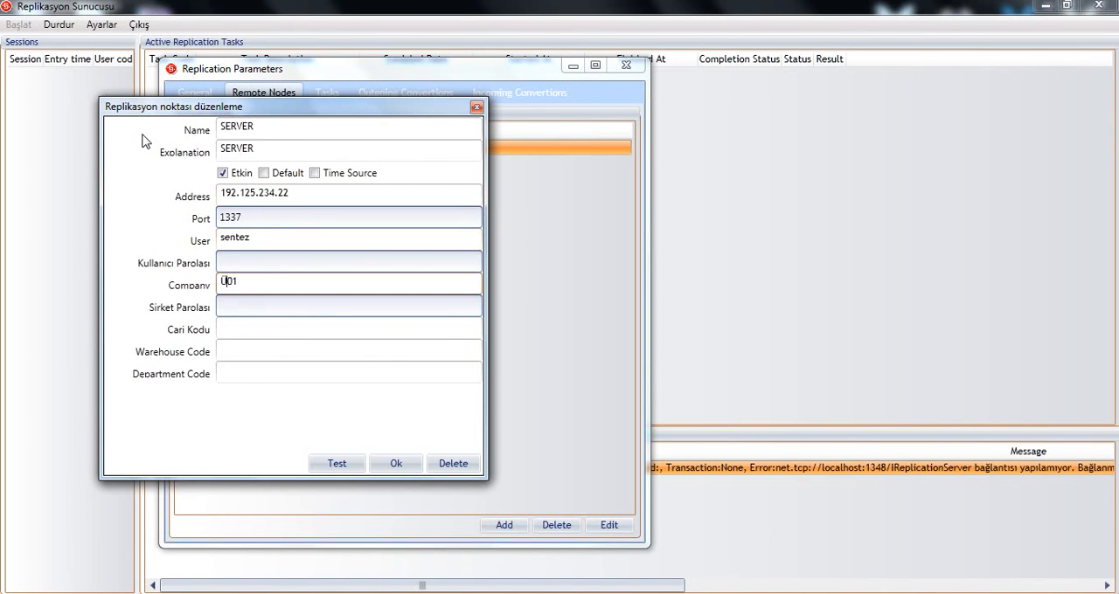
key(shift+Tab)
key(shift+Tab)
Step: Enter user Sentez, the user password and company 01 for the SERVER node
key(Tab)
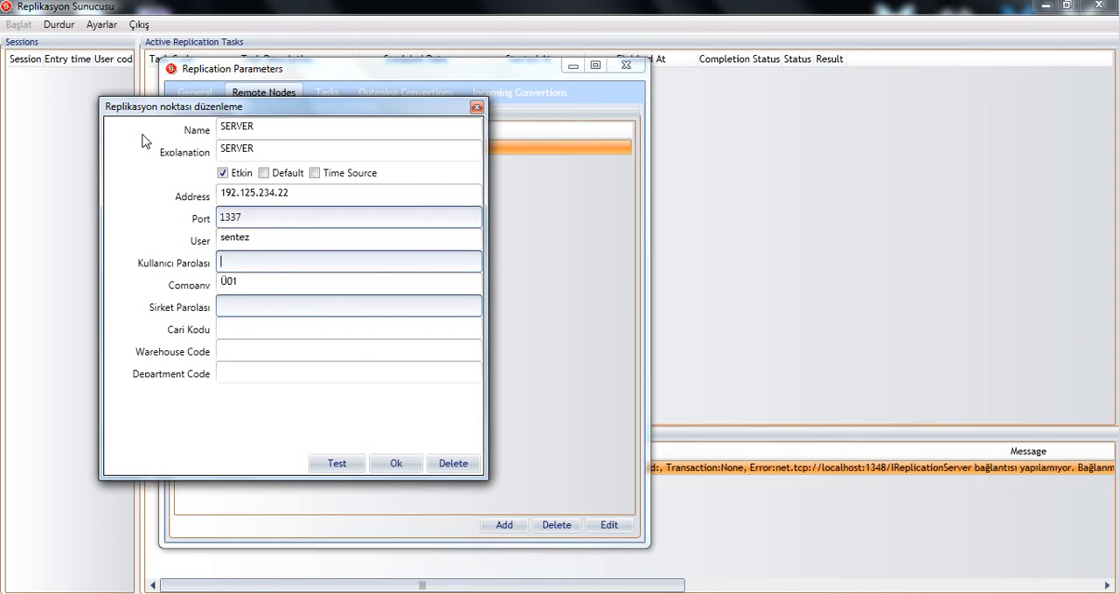
key(shift+Tab)
key(Home)
key(Delete)
text(S)
key(Tab)
text(••)
key(Tab)
key(Delete)
key(Delete)
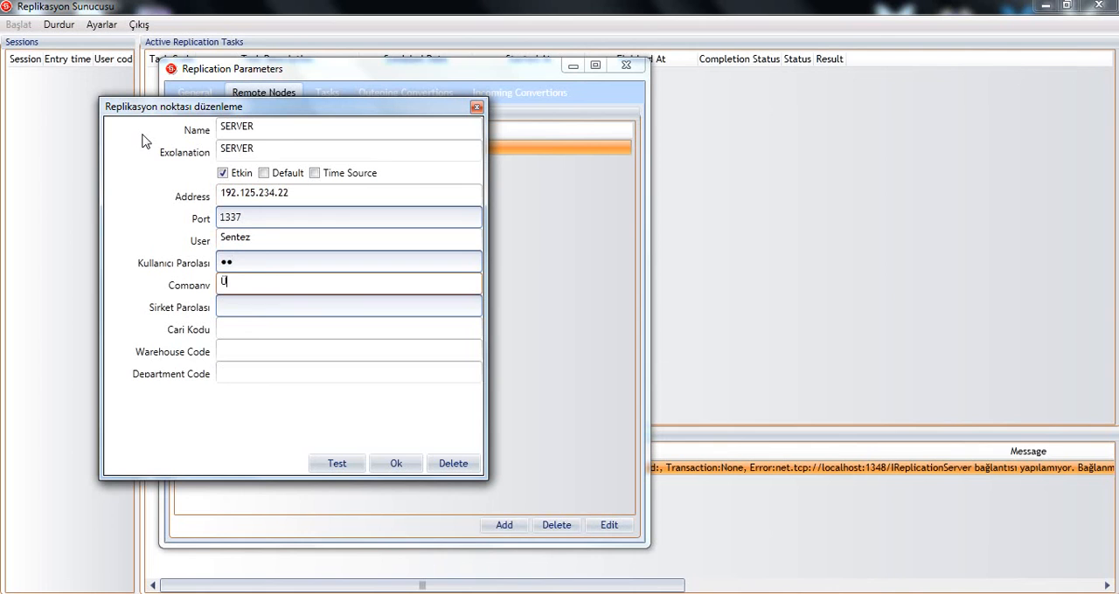
key(BackSpace)
text(01)
Step: Mark the SERVER node as Time Source and Default and confirm the node's settings
click(315, 173)
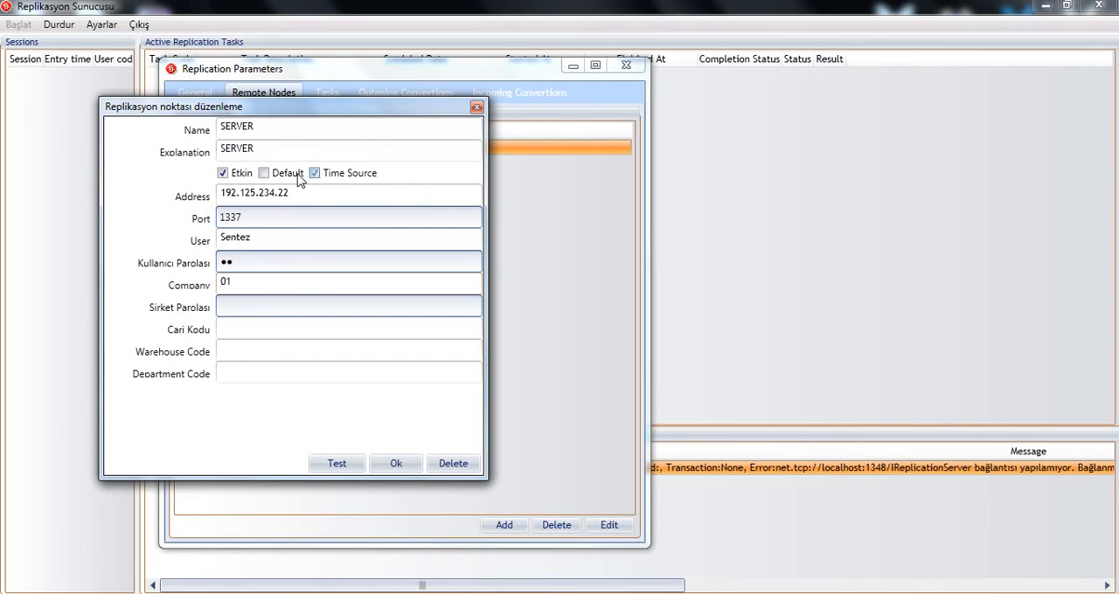
click(264, 173)
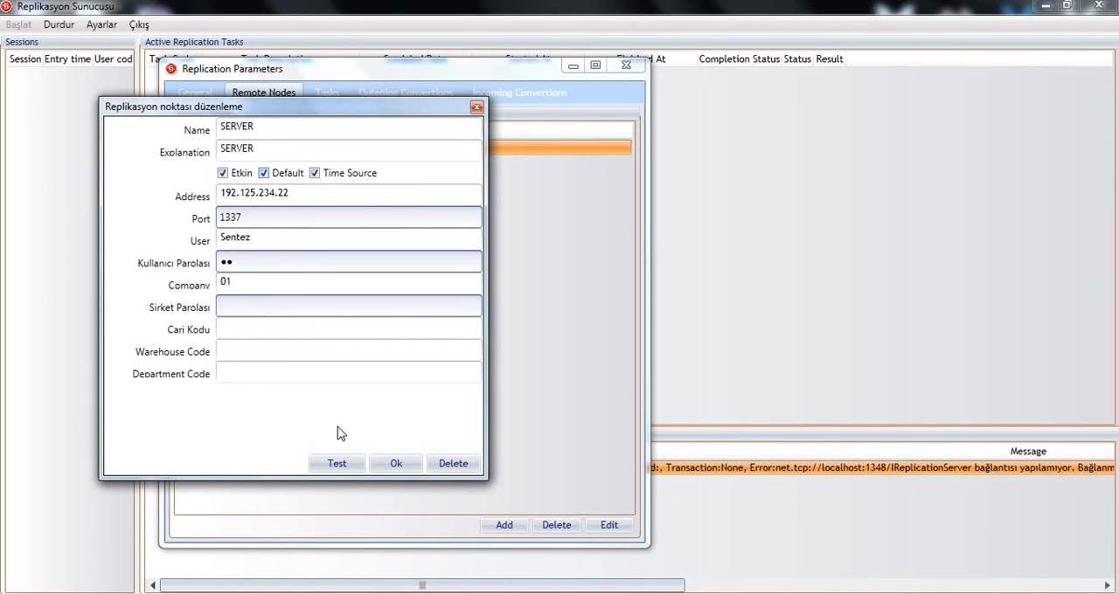
click(390, 464)
right_click(376, 320)
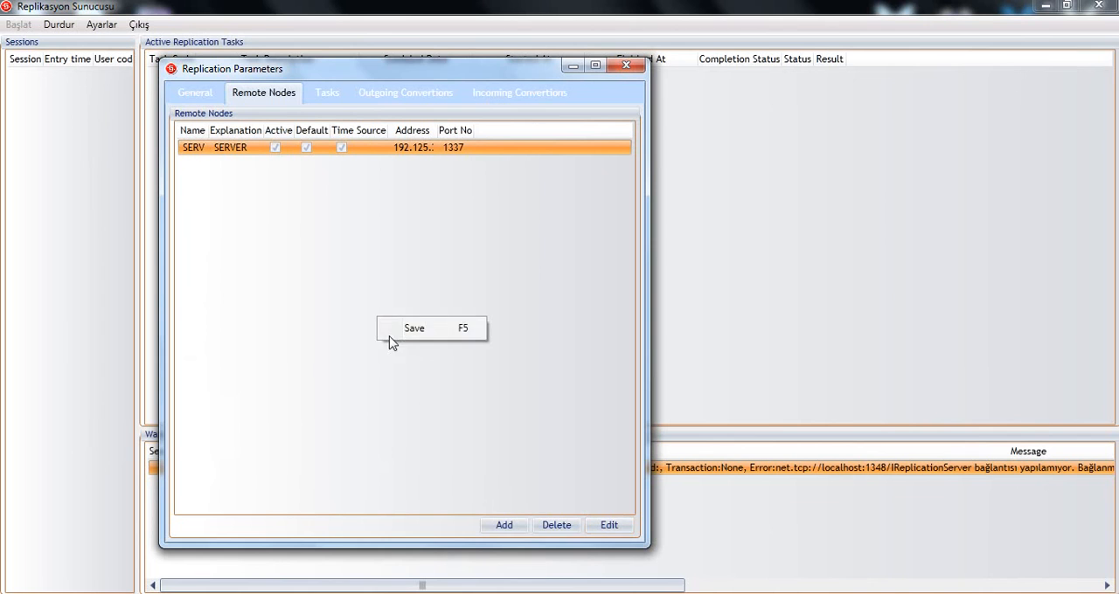
click(285, 379)
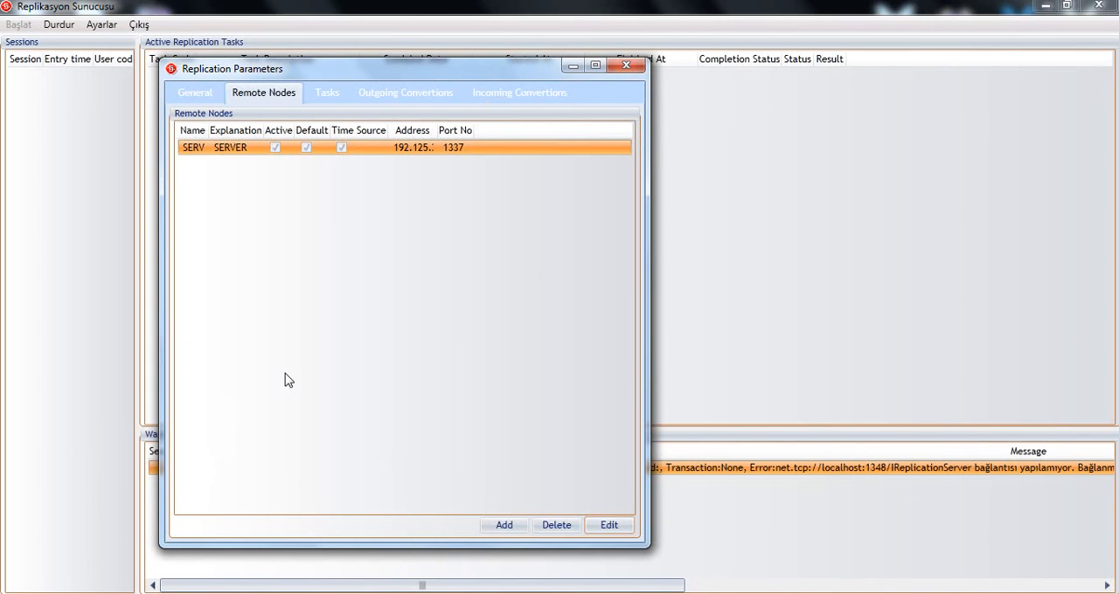
Step: Add a replication task with Sales Point Transactions as its source
click(320, 103)
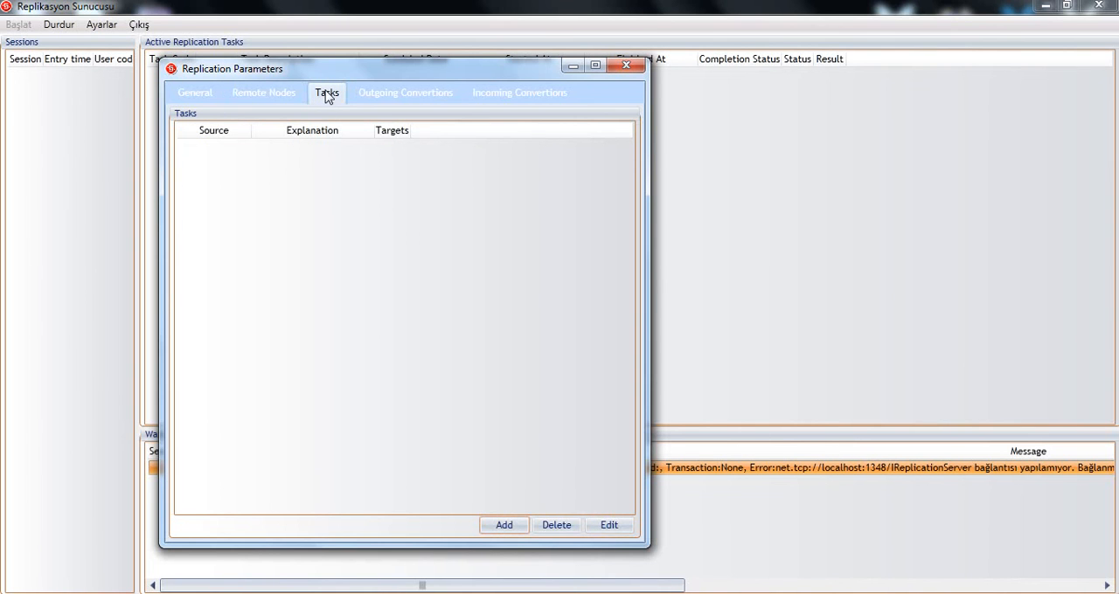
click(505, 525)
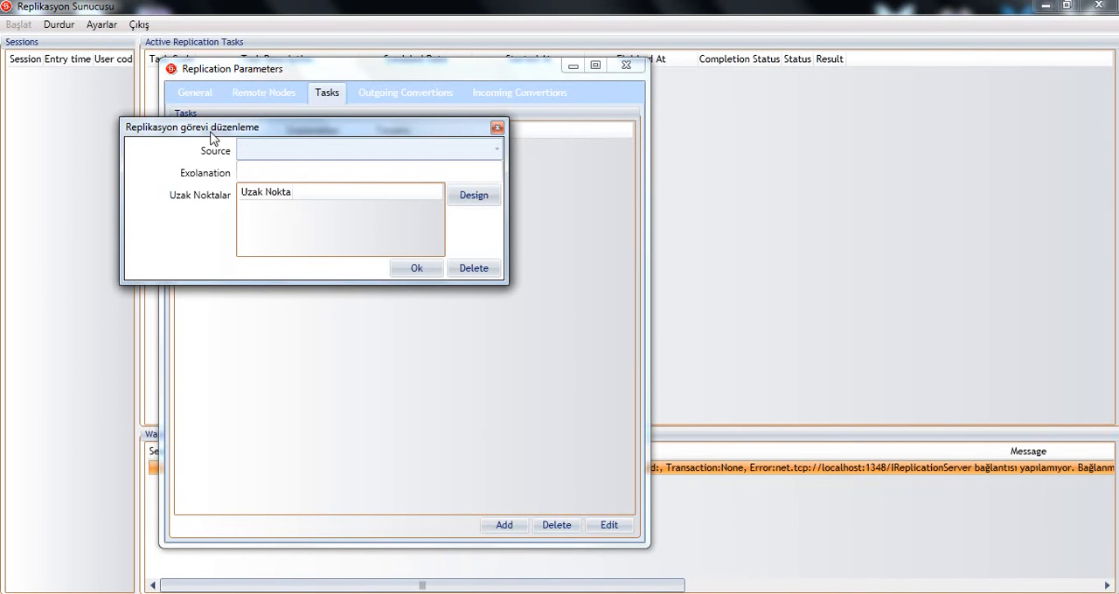
drag(210, 129, 251, 223)
click(530, 229)
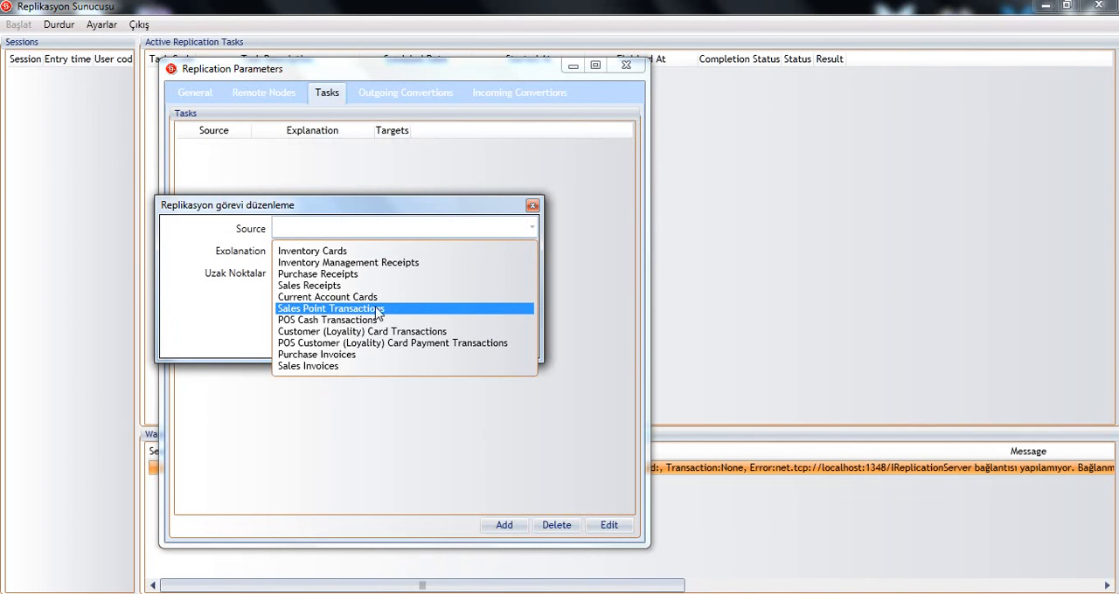
click(365, 308)
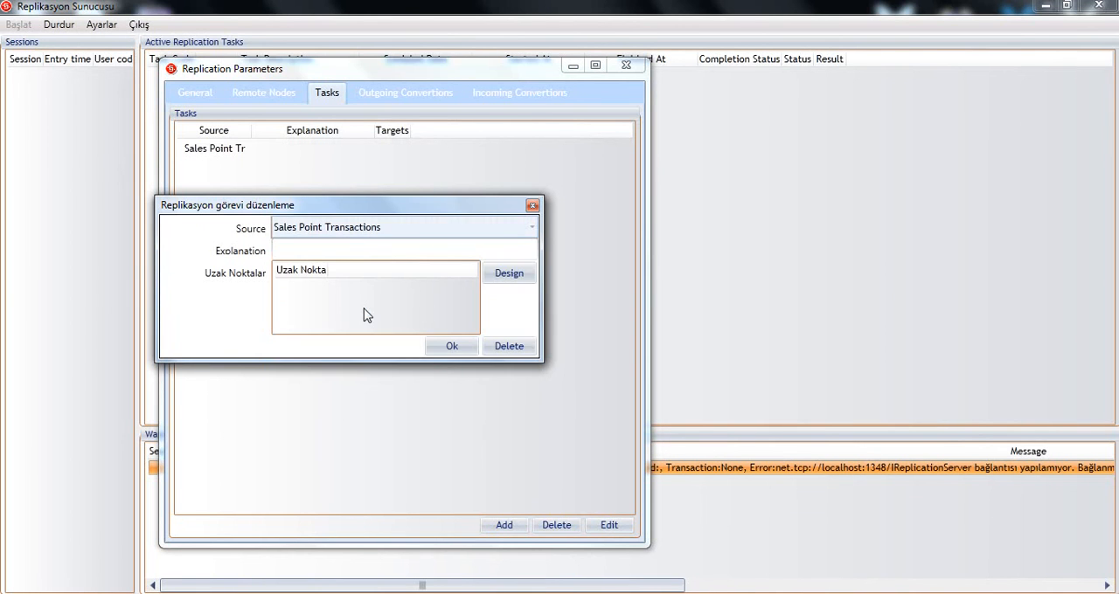
Step: Assign SERVER as the Sales Point Transactions task's target node and confirm the task
click(509, 274)
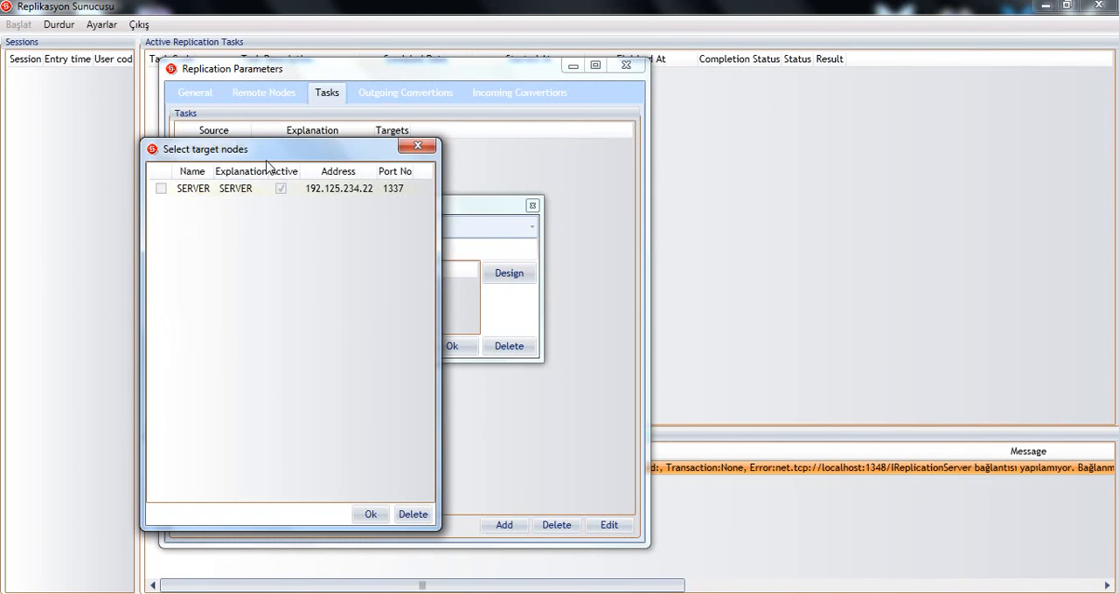
drag(373, 162, 845, 162)
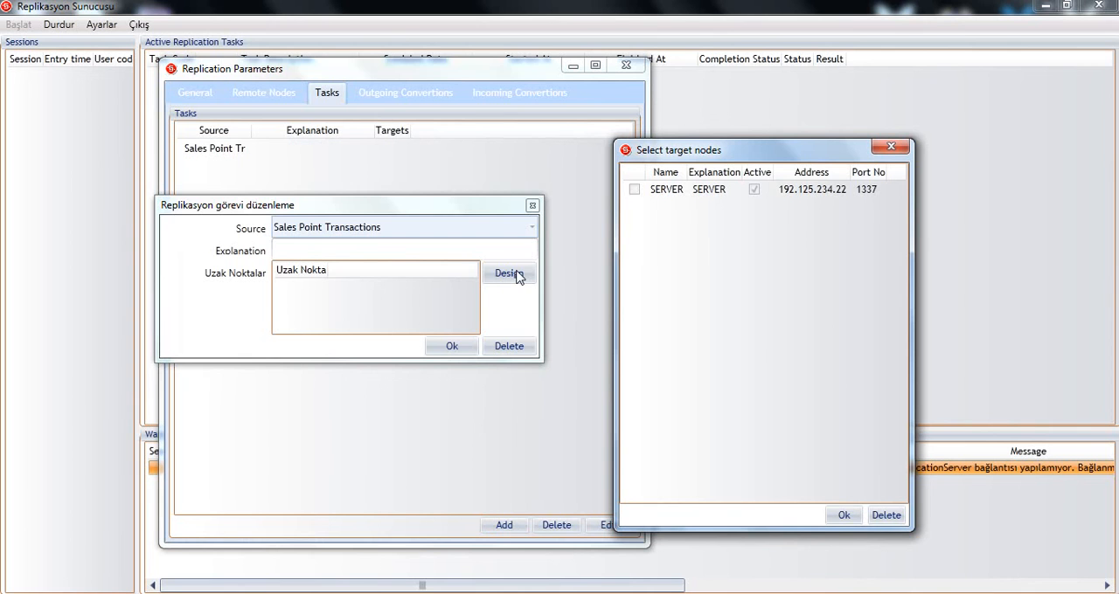
click(633, 190)
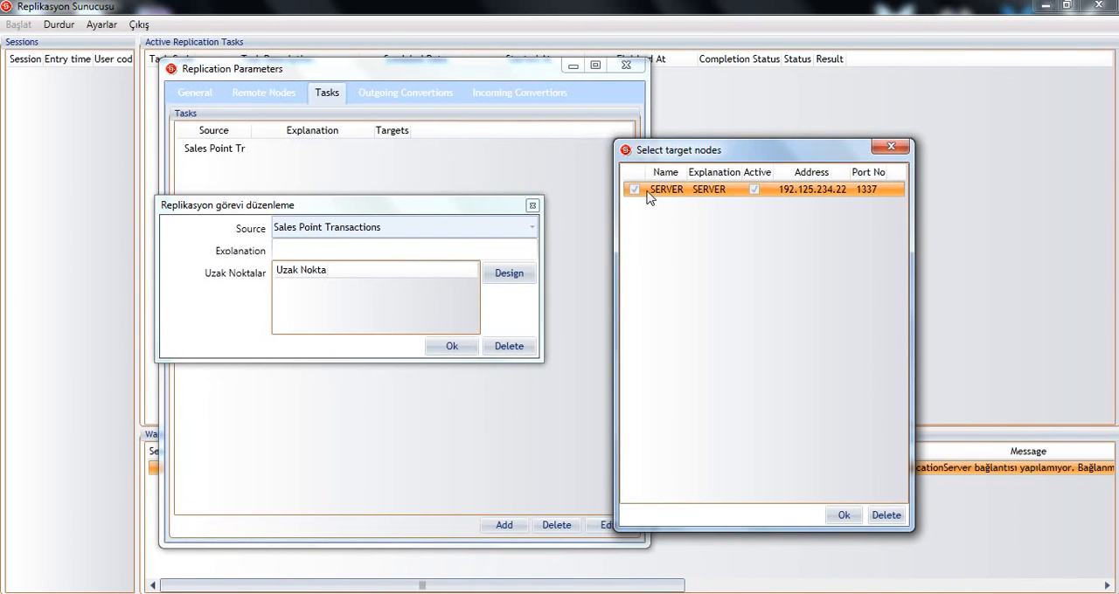
click(843, 516)
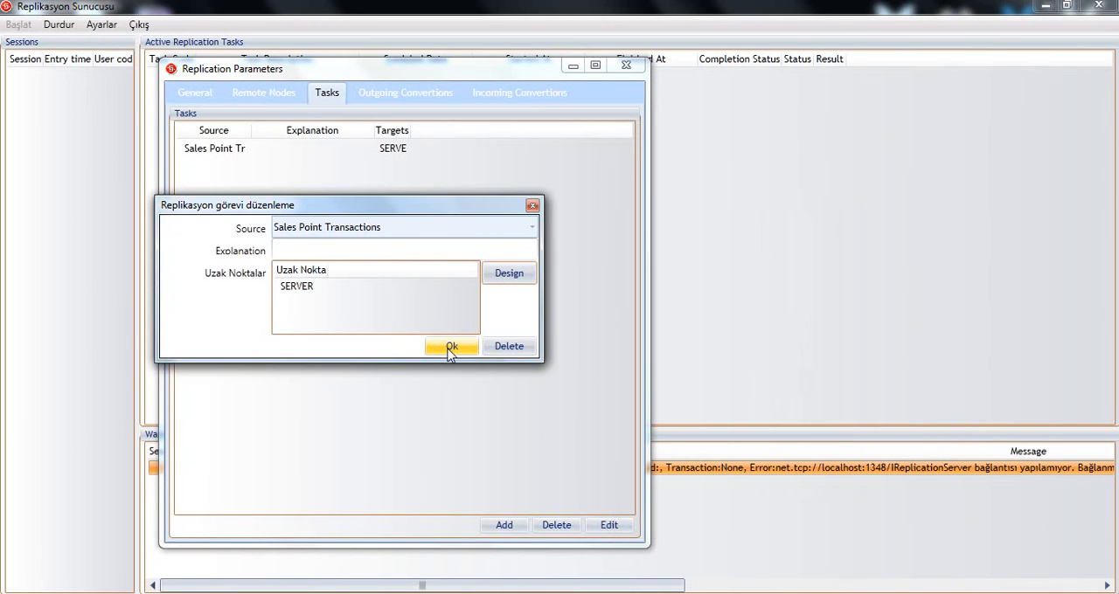
click(450, 347)
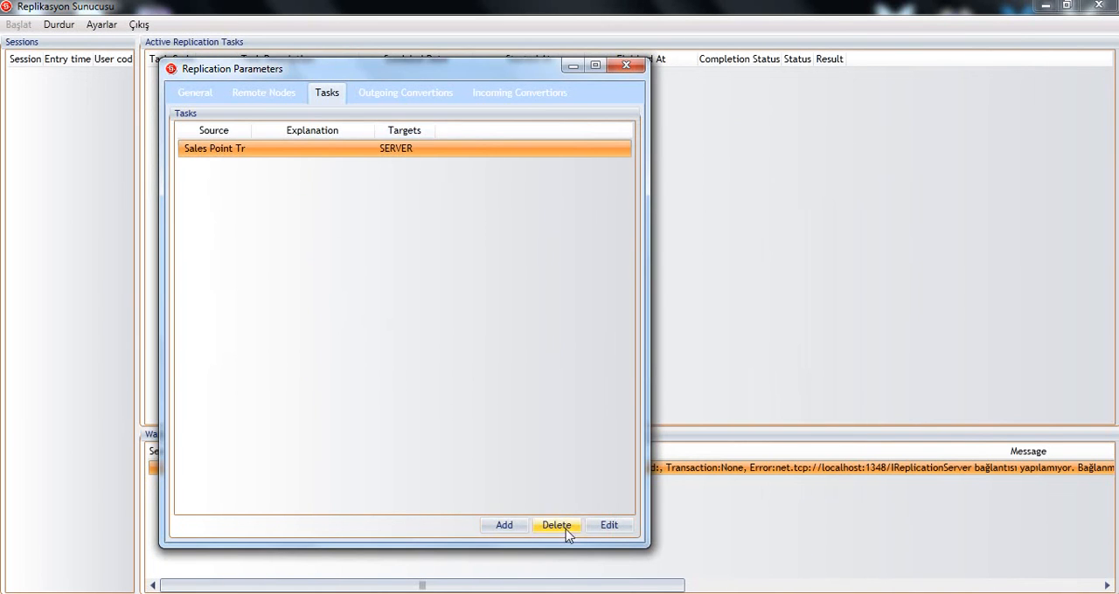
Step: Edit the existing replication task so its source is POS Cash Transactions, with SERVER selected as its target node
click(609, 525)
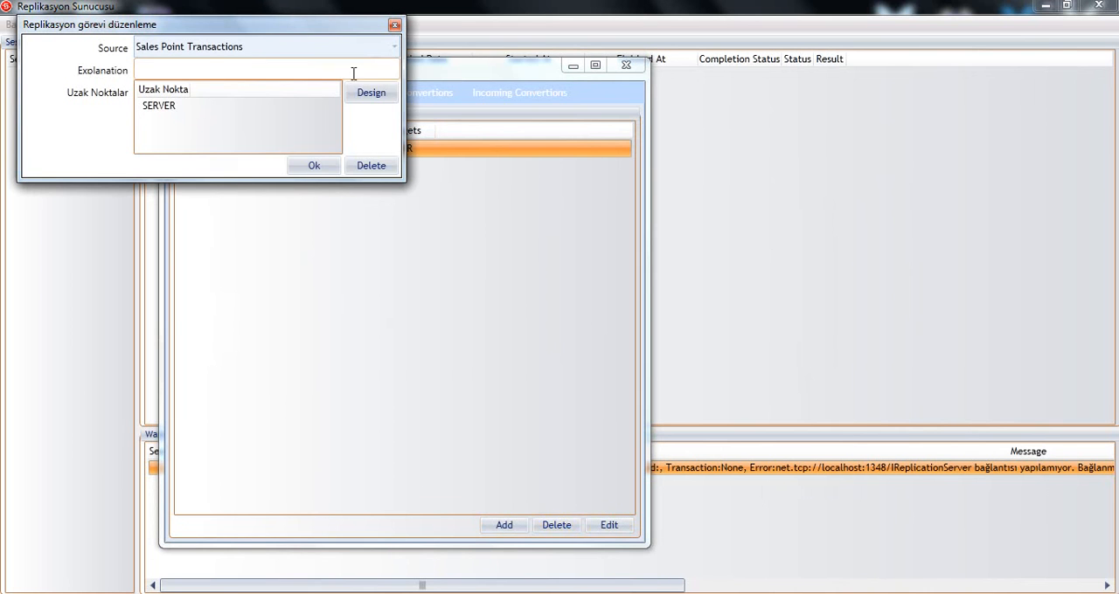
click(392, 47)
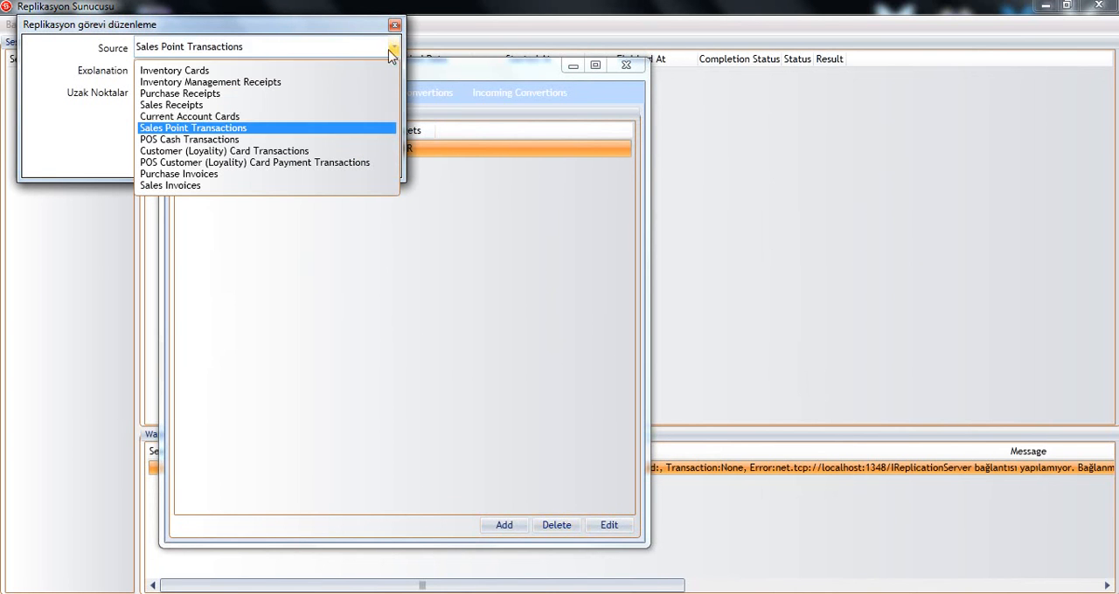
click(214, 139)
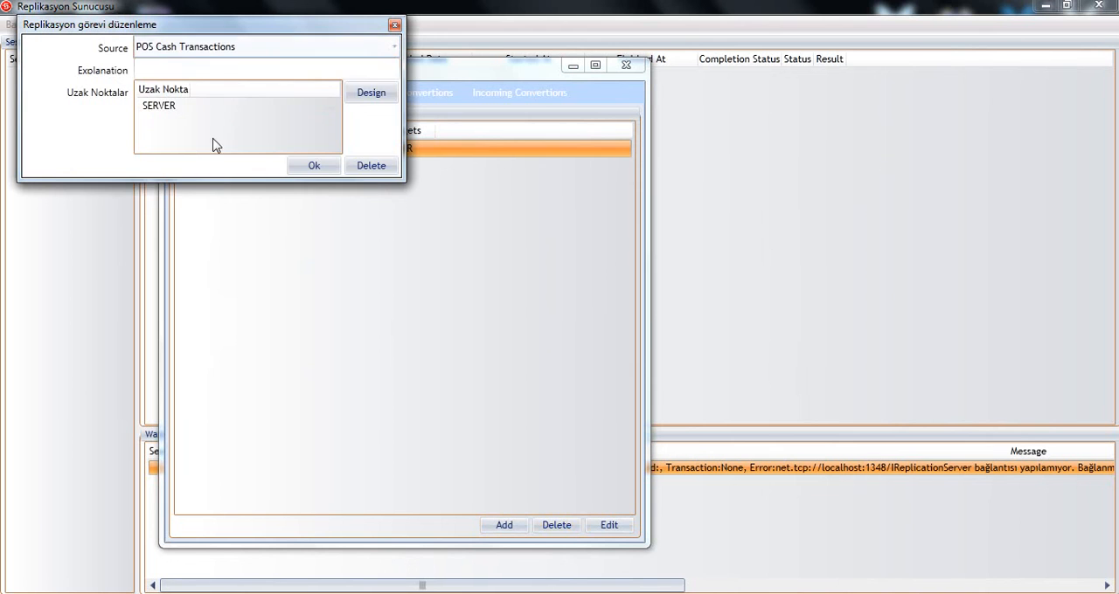
click(358, 98)
drag(138, 33, 537, 26)
click(435, 67)
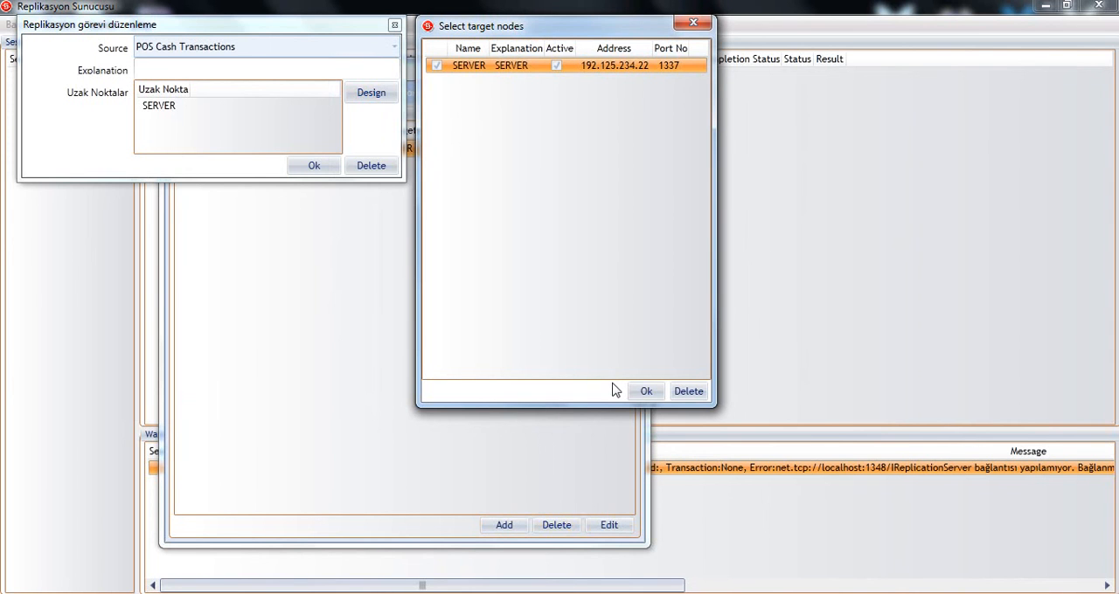
click(645, 391)
click(323, 167)
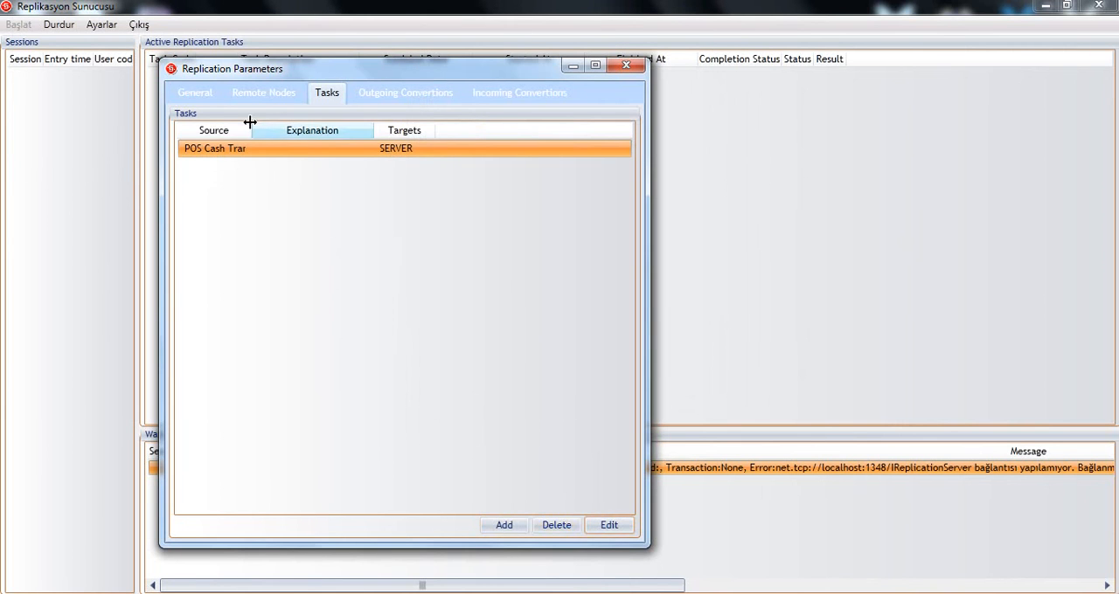
drag(250, 124, 289, 125)
Step: Add a second replication task for Sales Point Transactions with SERVER as its target node
click(506, 524)
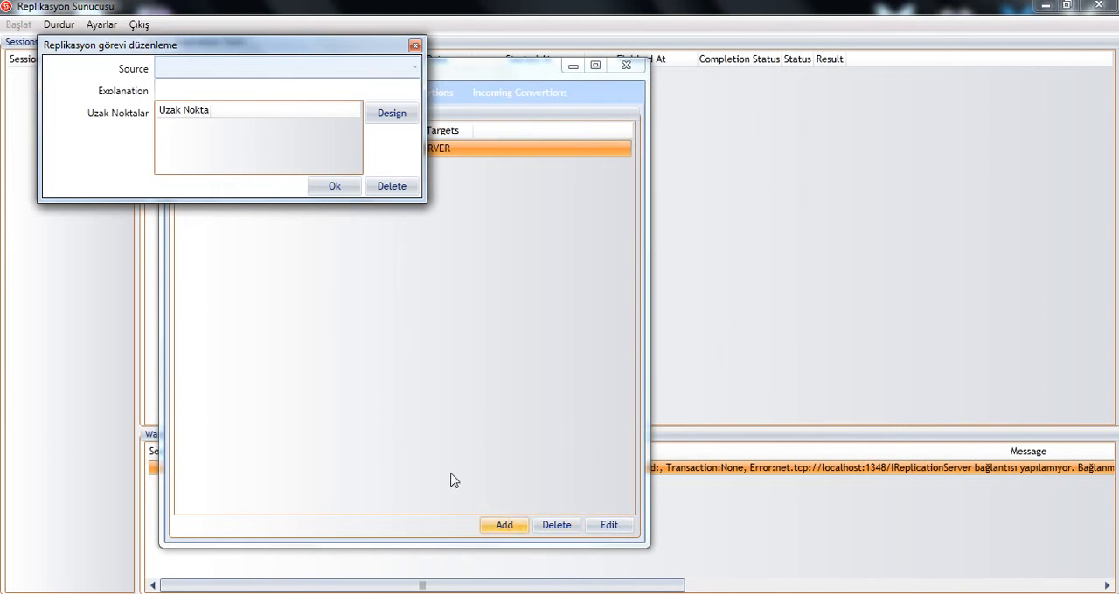
click(416, 70)
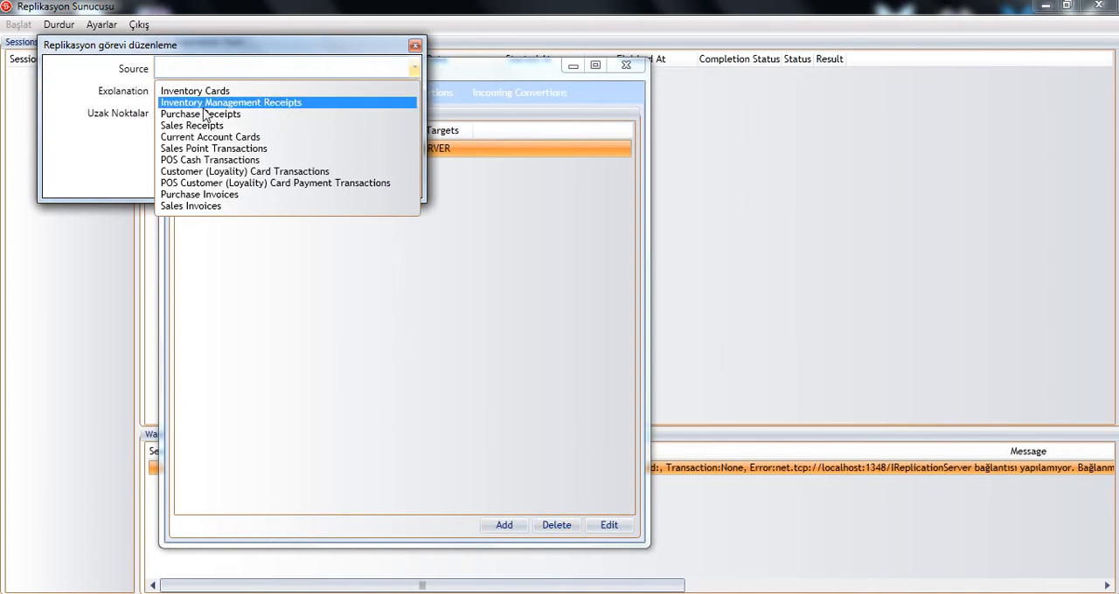
click(219, 148)
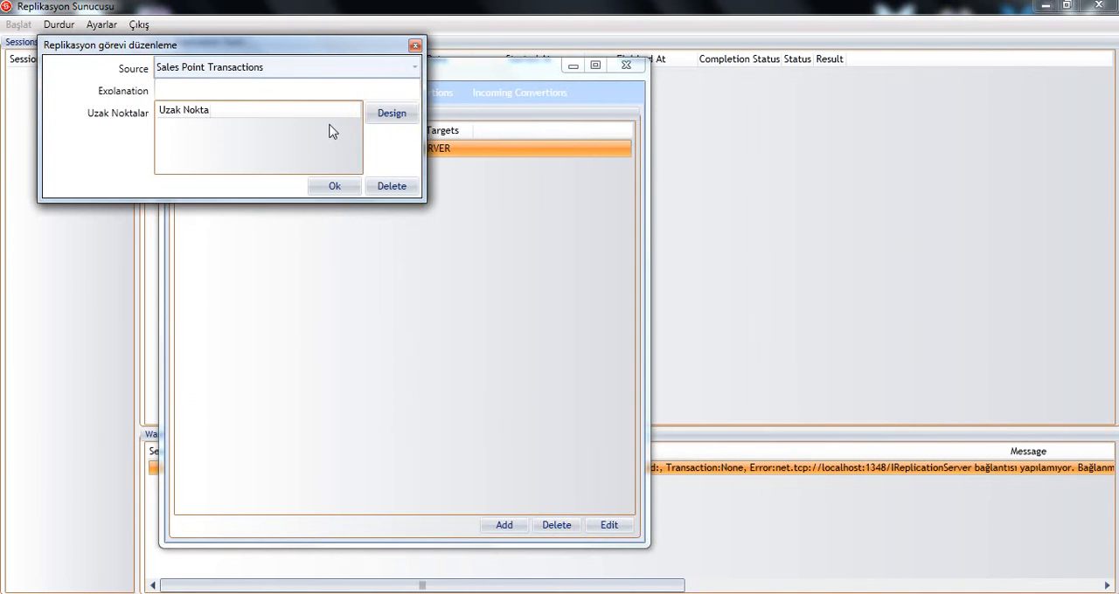
click(385, 118)
click(81, 110)
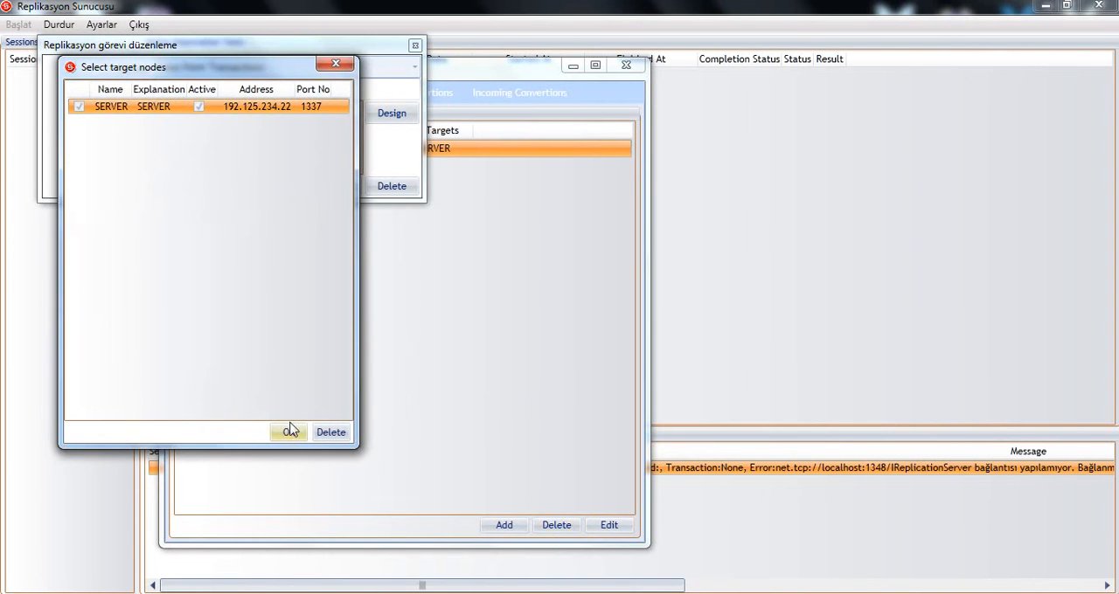
click(289, 431)
click(325, 187)
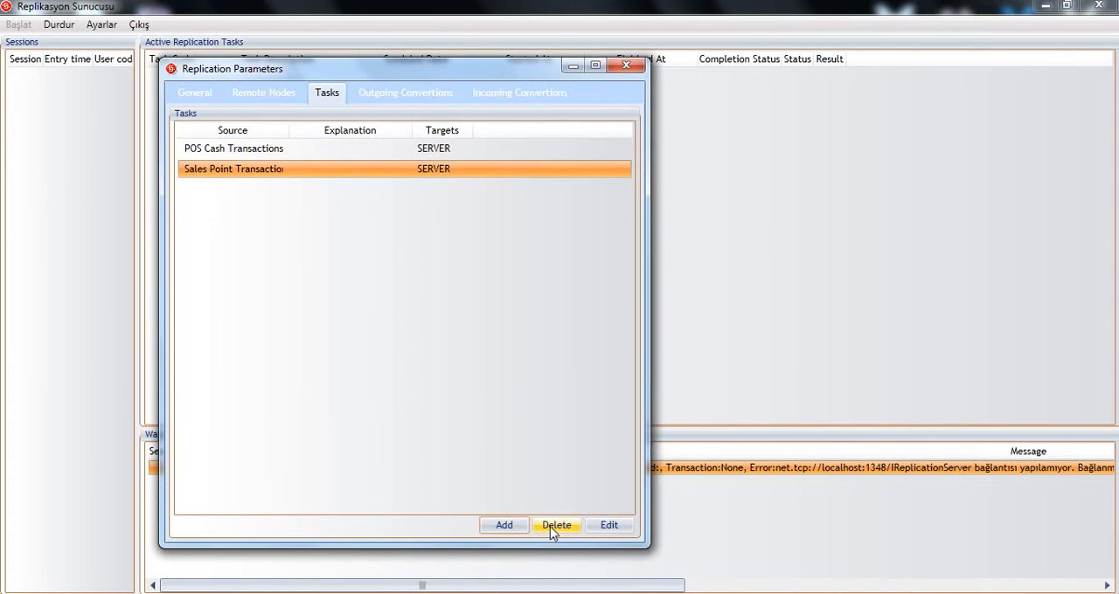
Step: Change the second task's source to Current Account Cards and select SERVER as its target node
click(600, 525)
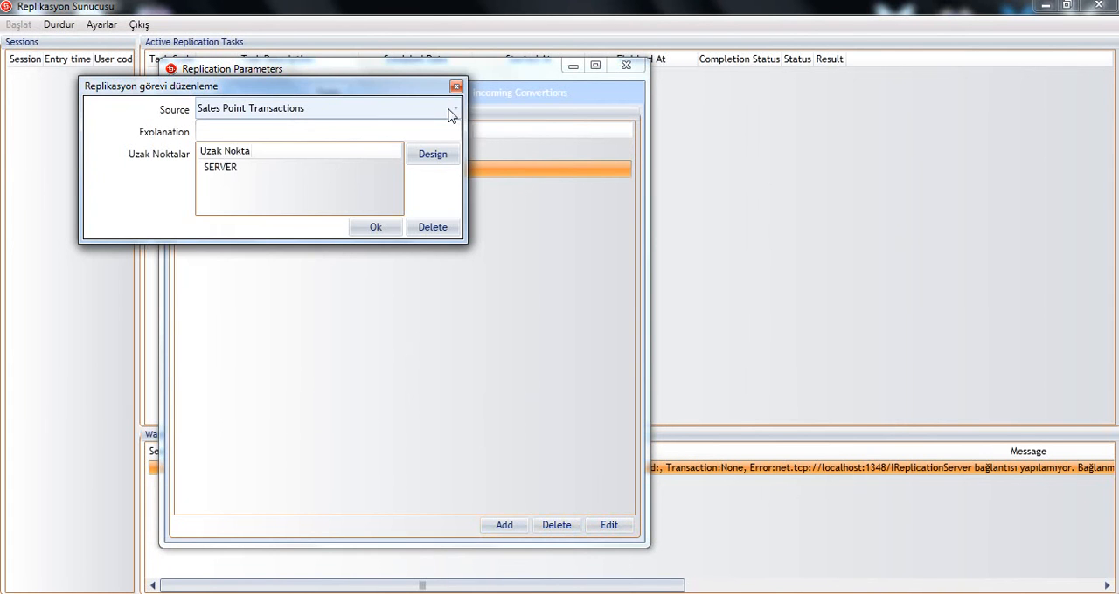
click(451, 108)
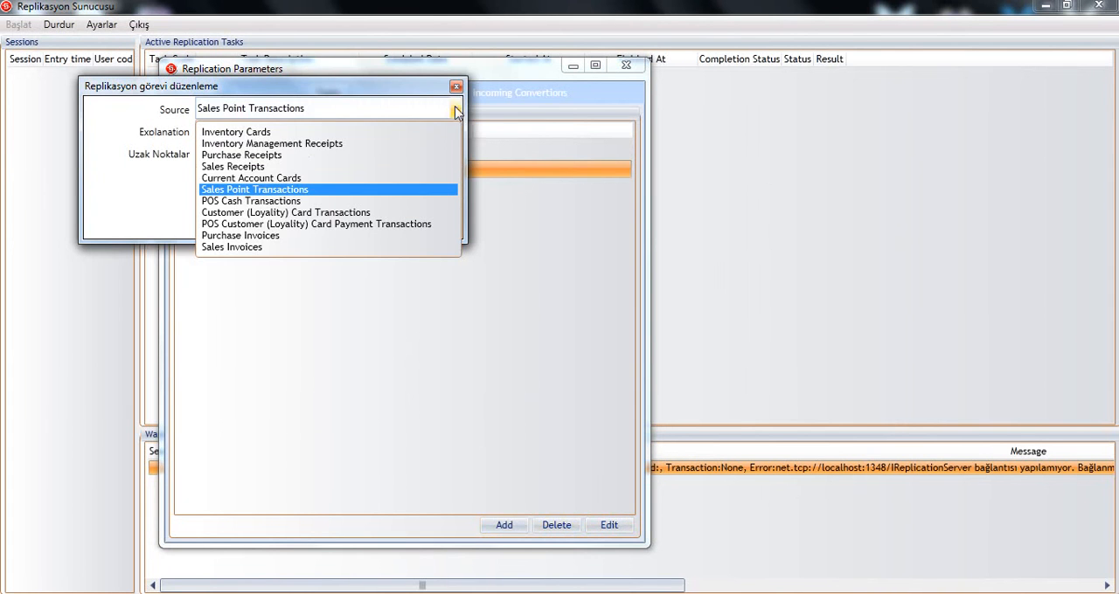
click(264, 179)
click(410, 159)
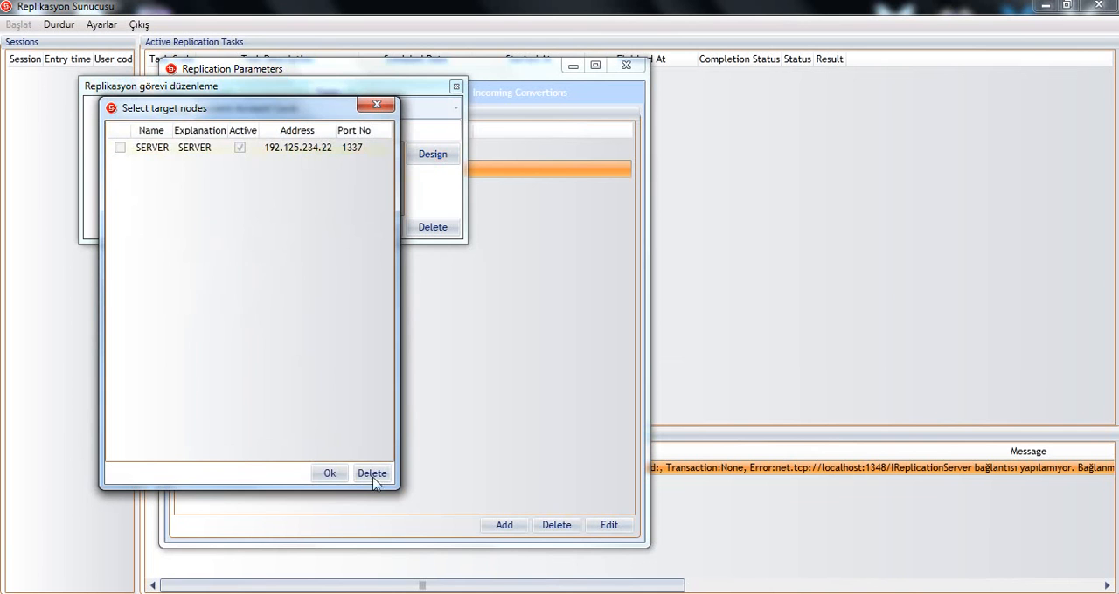
click(329, 473)
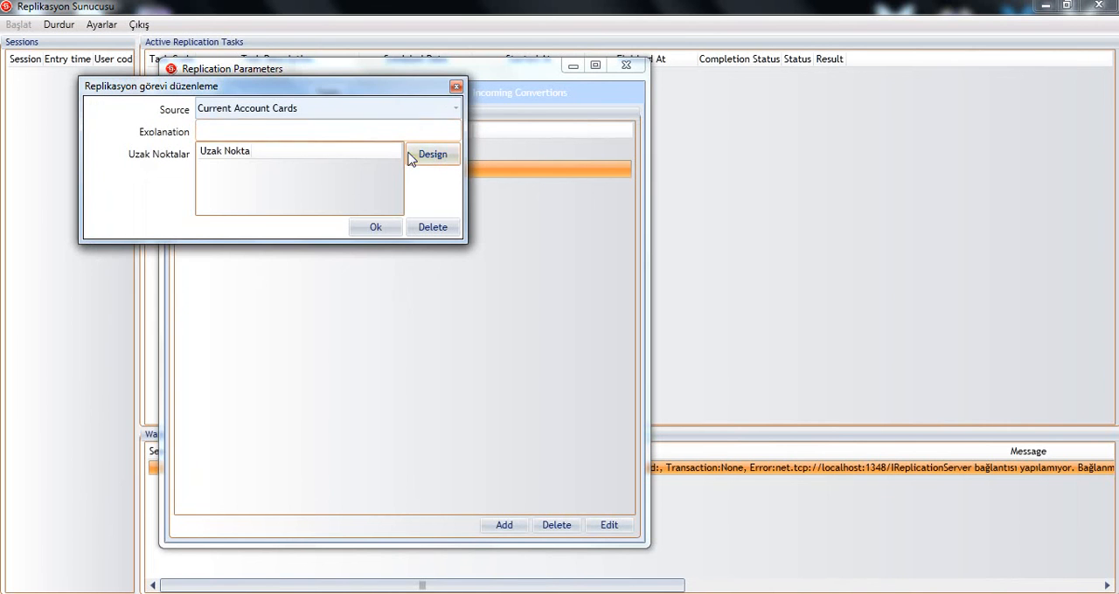
click(416, 153)
click(141, 169)
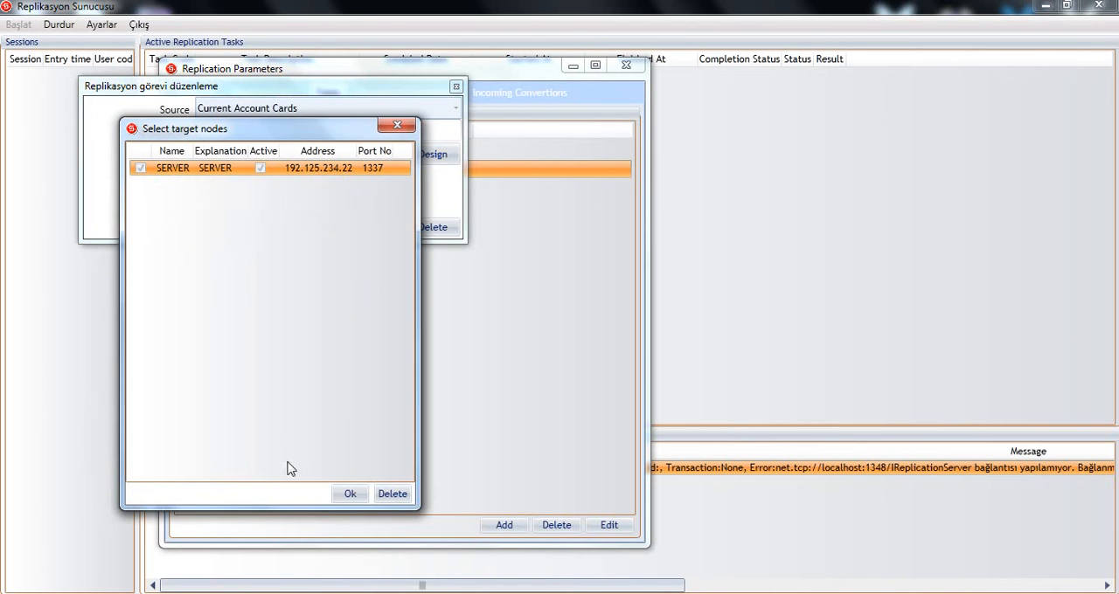
click(348, 494)
click(382, 231)
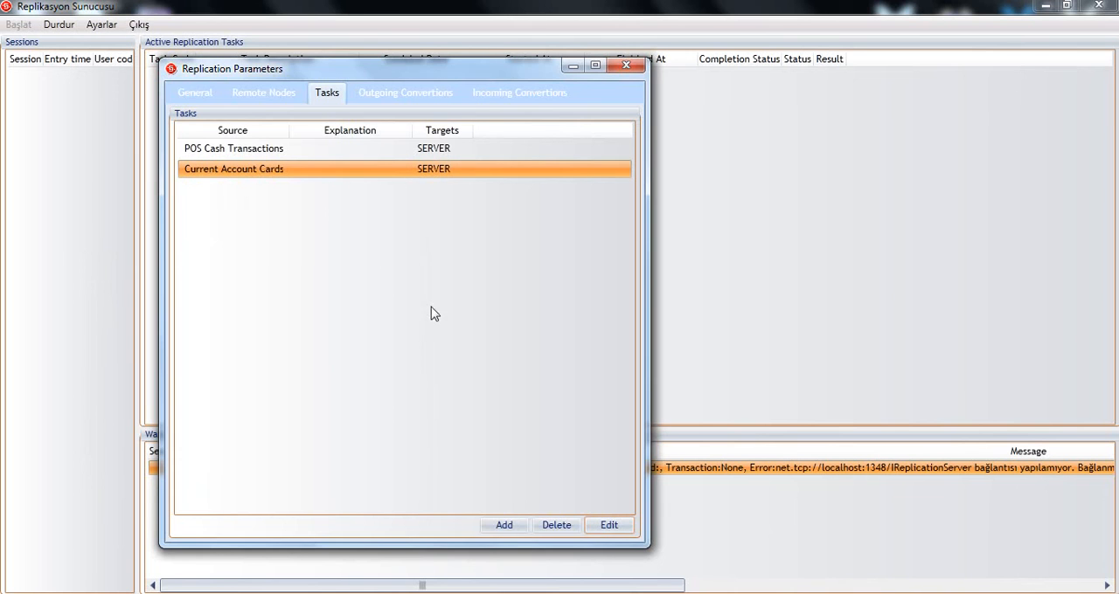
click(505, 524)
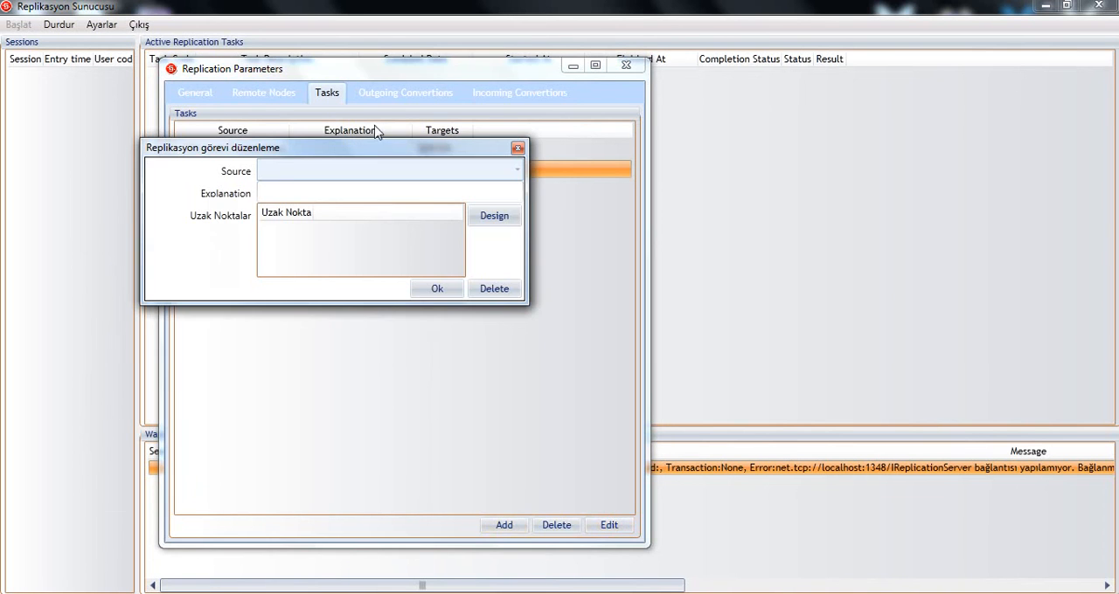
click(517, 148)
right_click(444, 451)
click(437, 375)
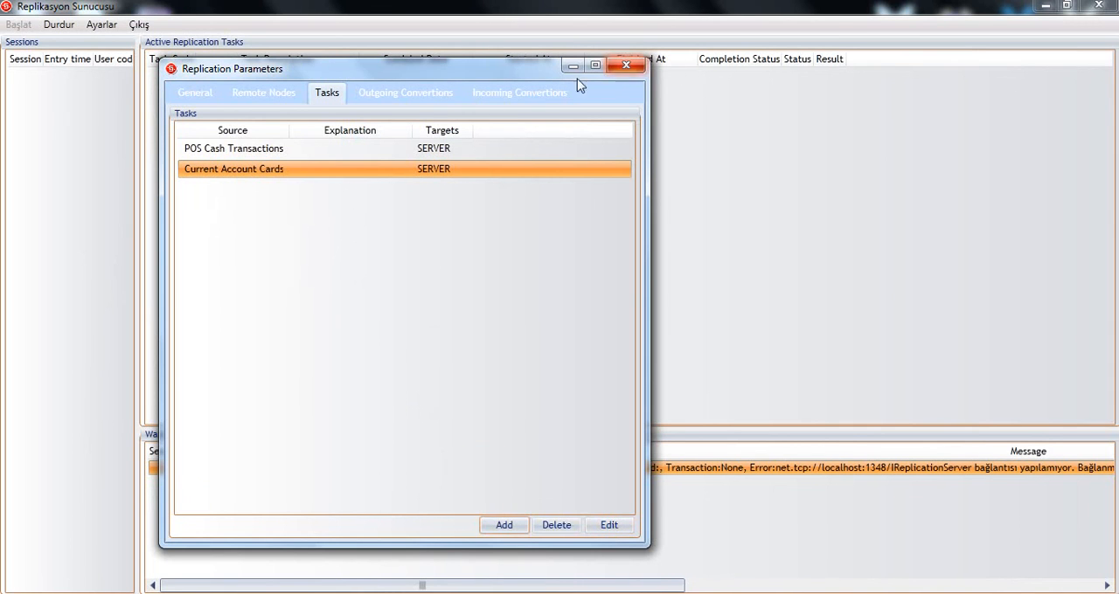
Step: Close the replication parameters window
click(626, 67)
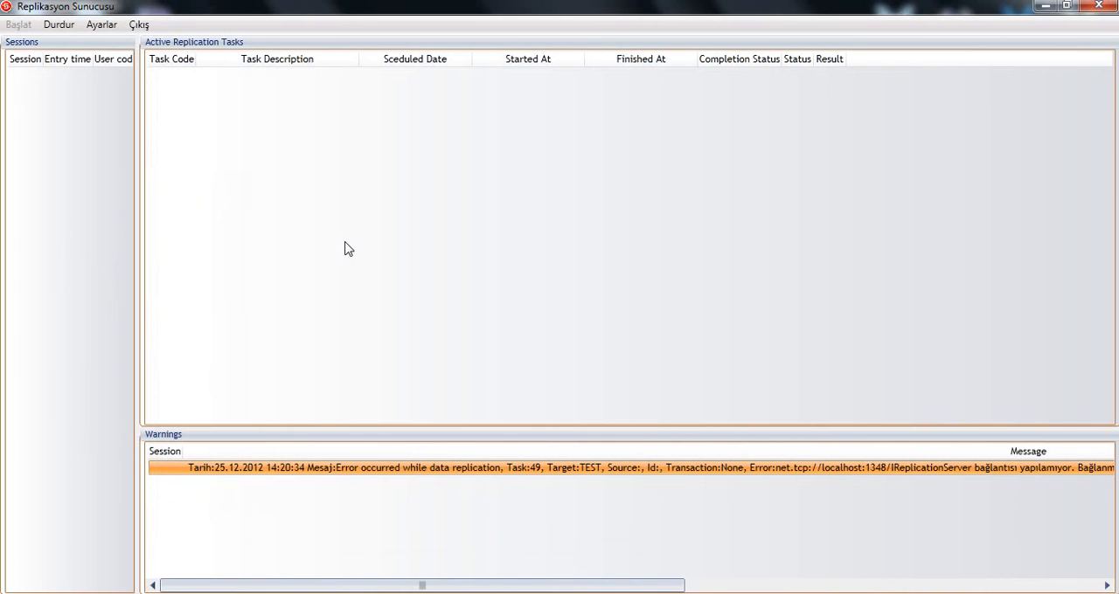